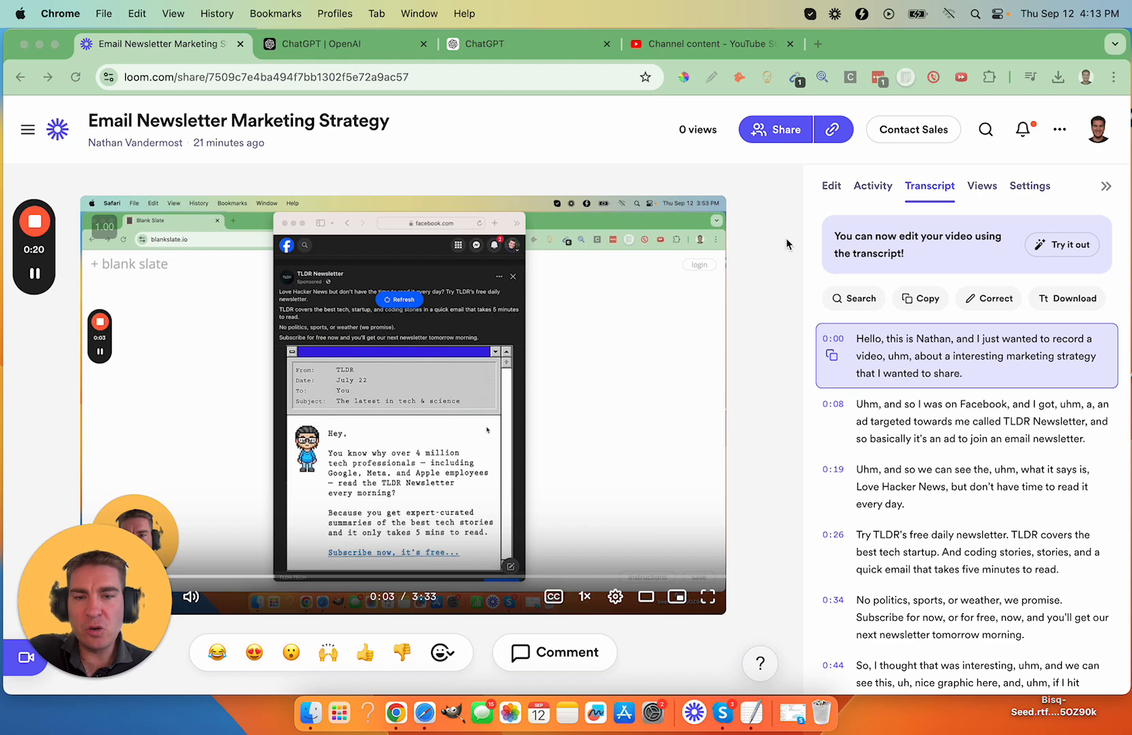
- Look over the Loom video's editing options and return to its transcript
left_click(829, 188)
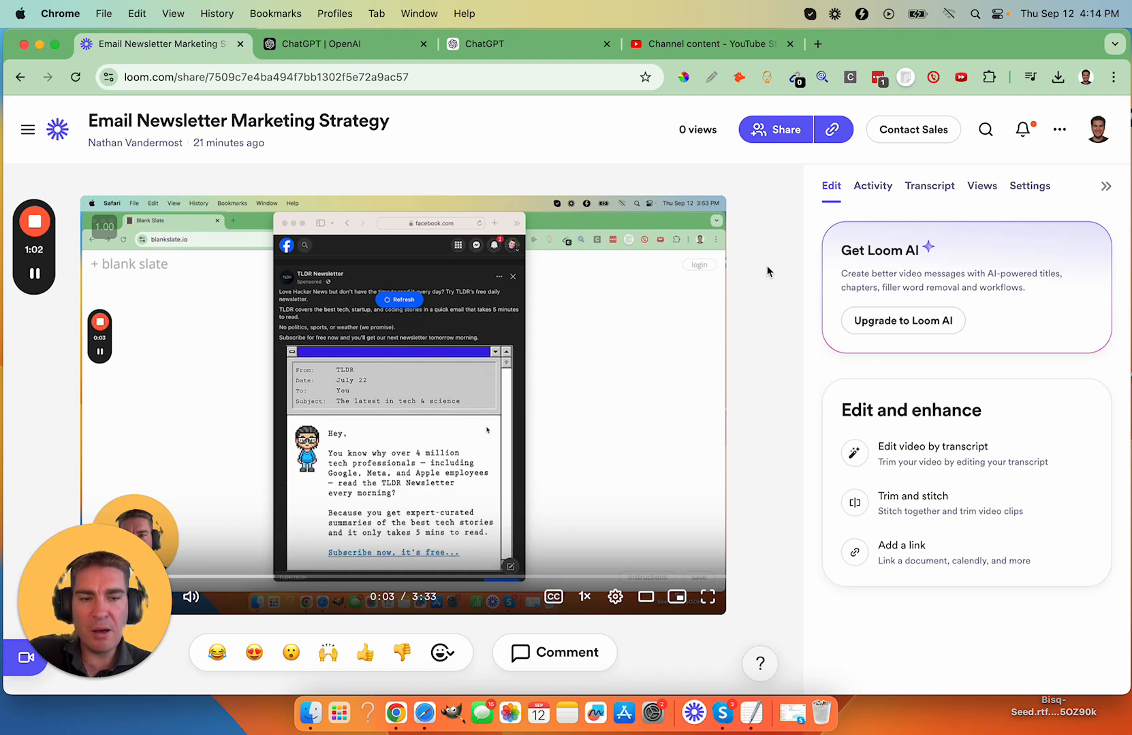
left_click(949, 189)
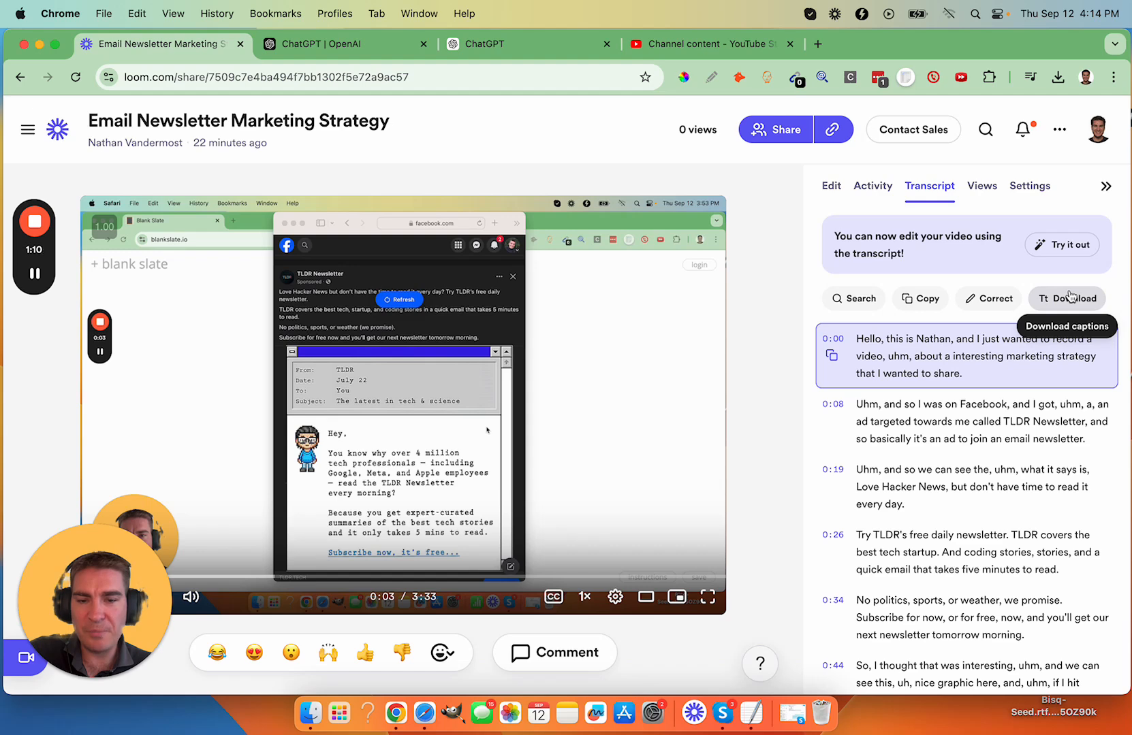
- Copy the full text of Email Newsletter Marketing Strategy.srt from TextEdit and send it as a message in ChatGPT
left_click(748, 713)
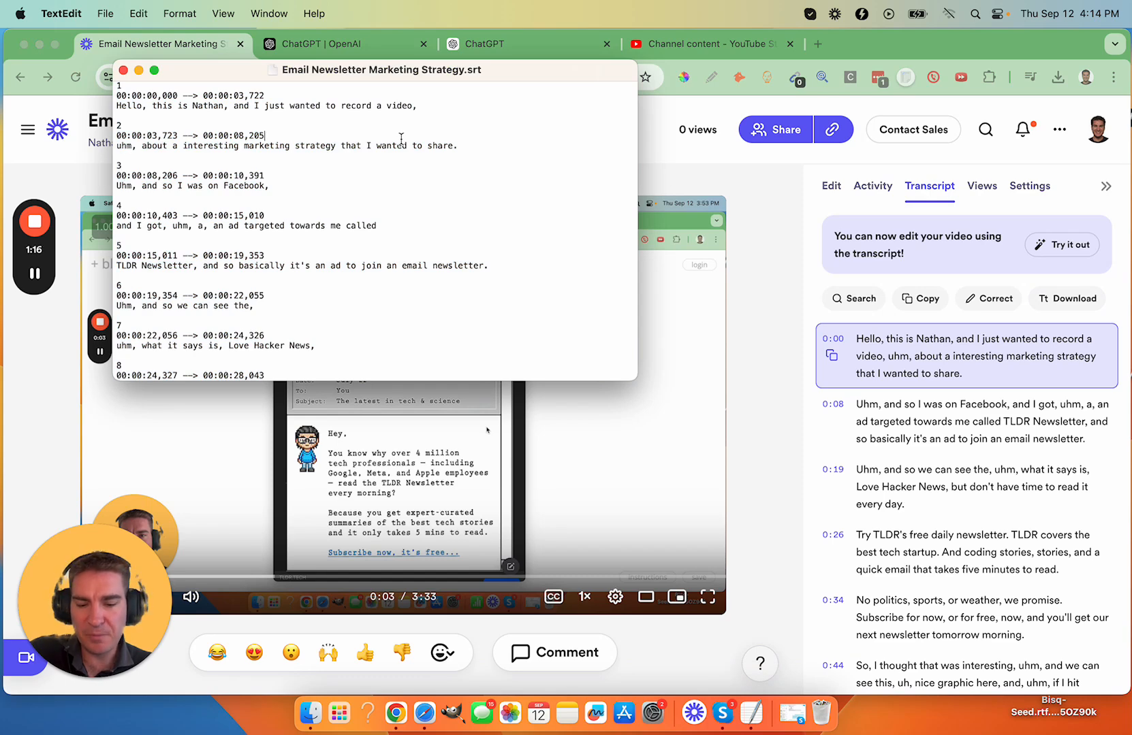
key("super+a")
left_click(553, 55)
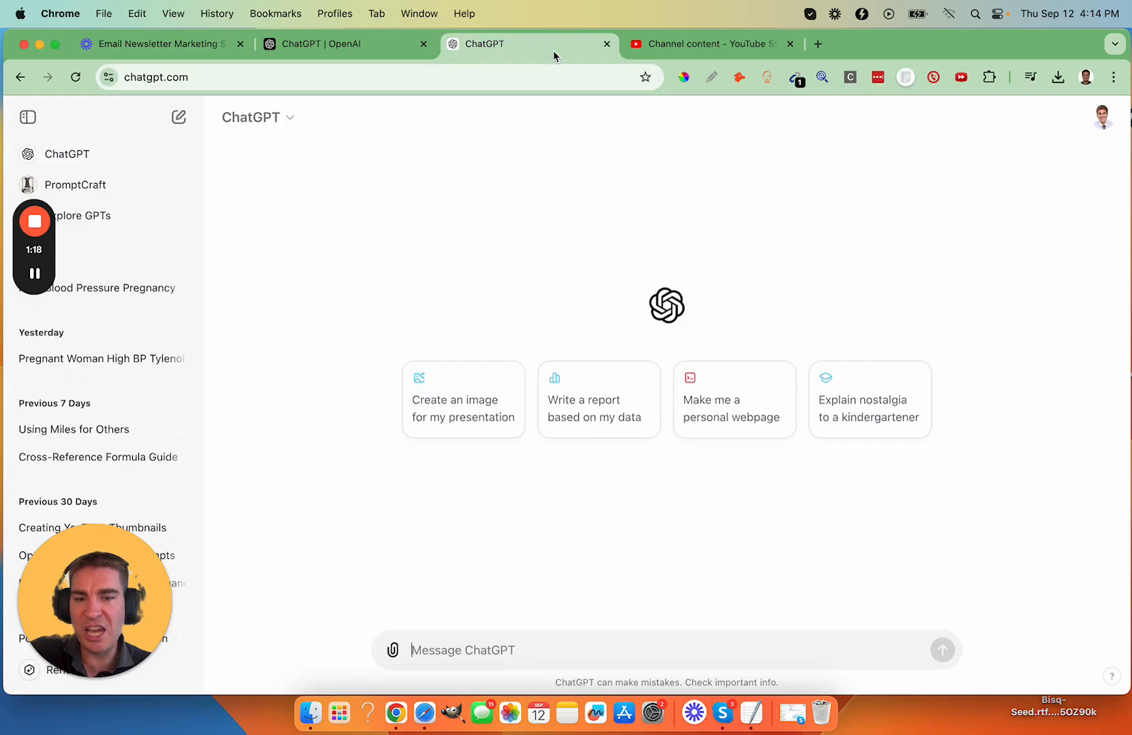
key("super+v")
key("Return")
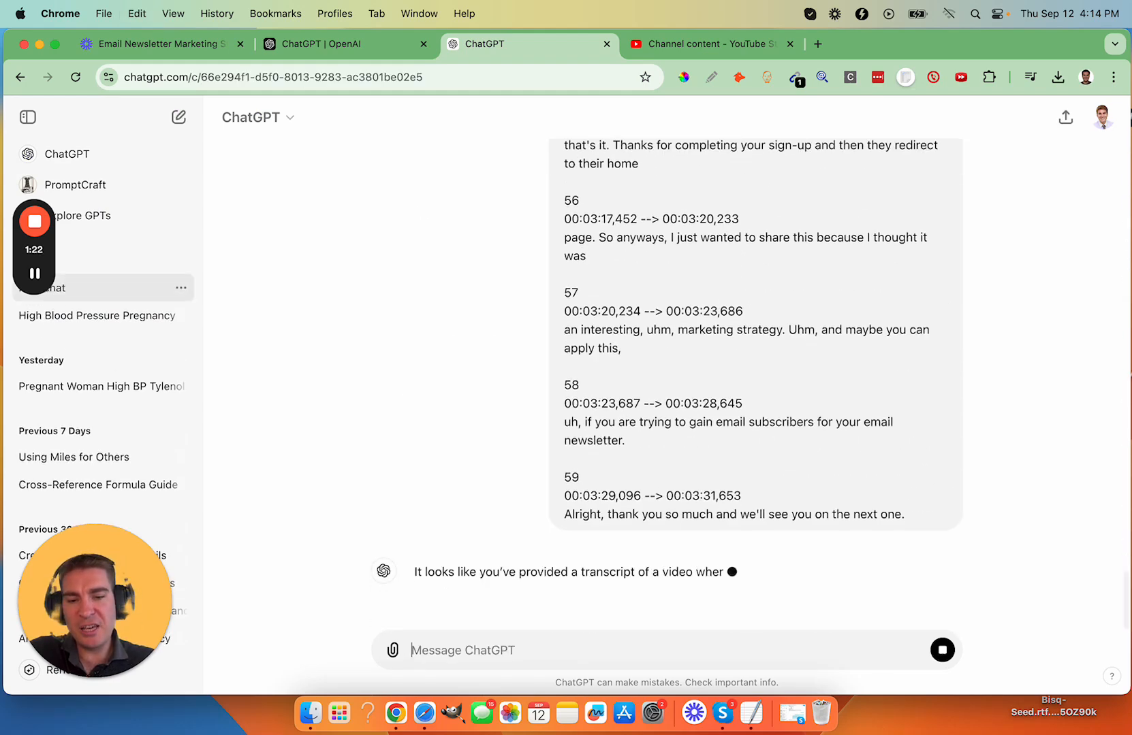
- Send ChatGPT the prompt "Create a youtube video title based on the script"
type("C")
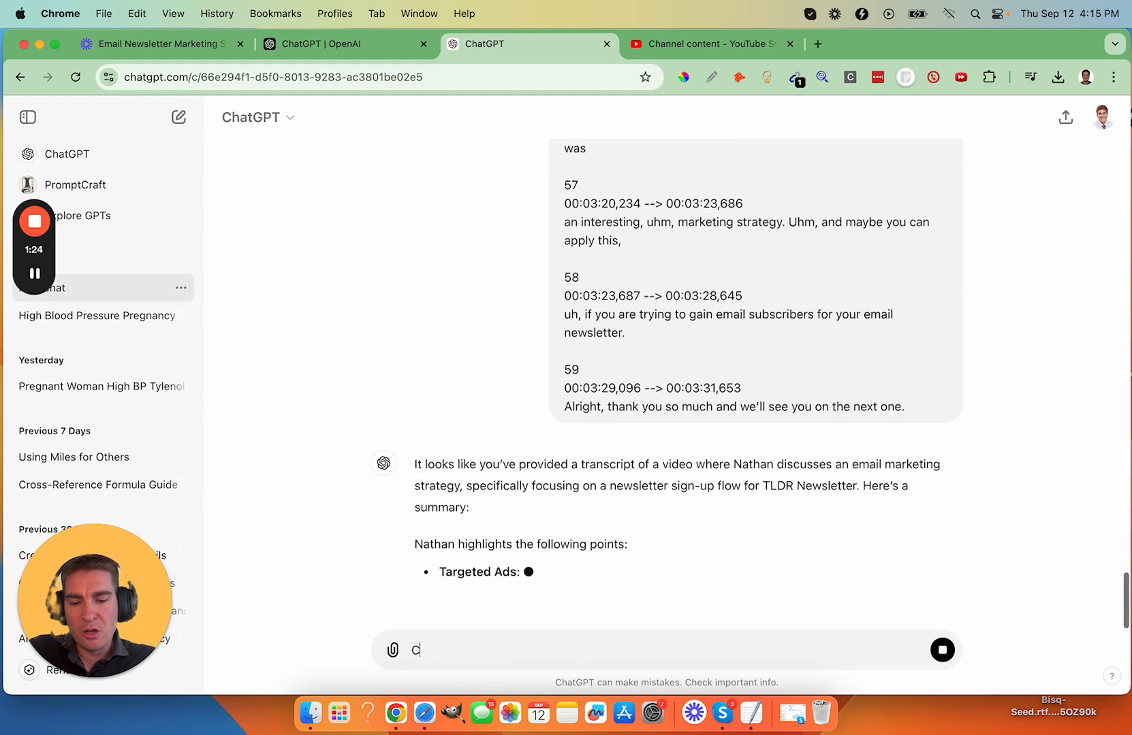
type("reate a youtube ")
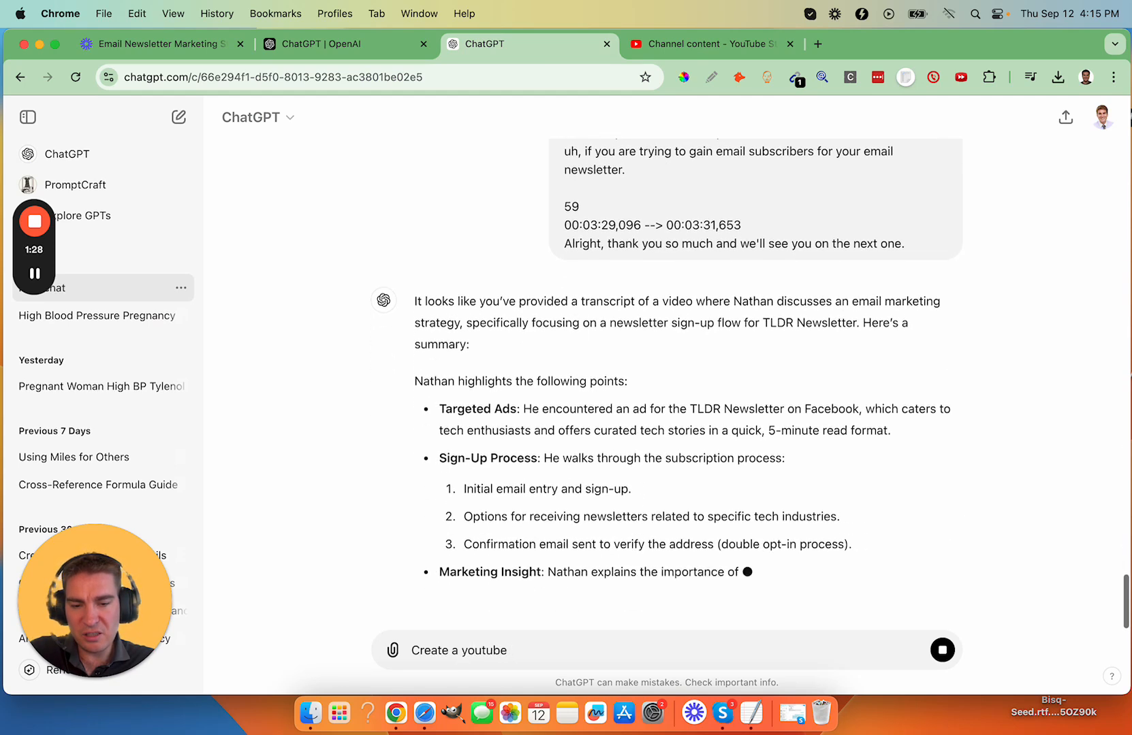
type("video tit")
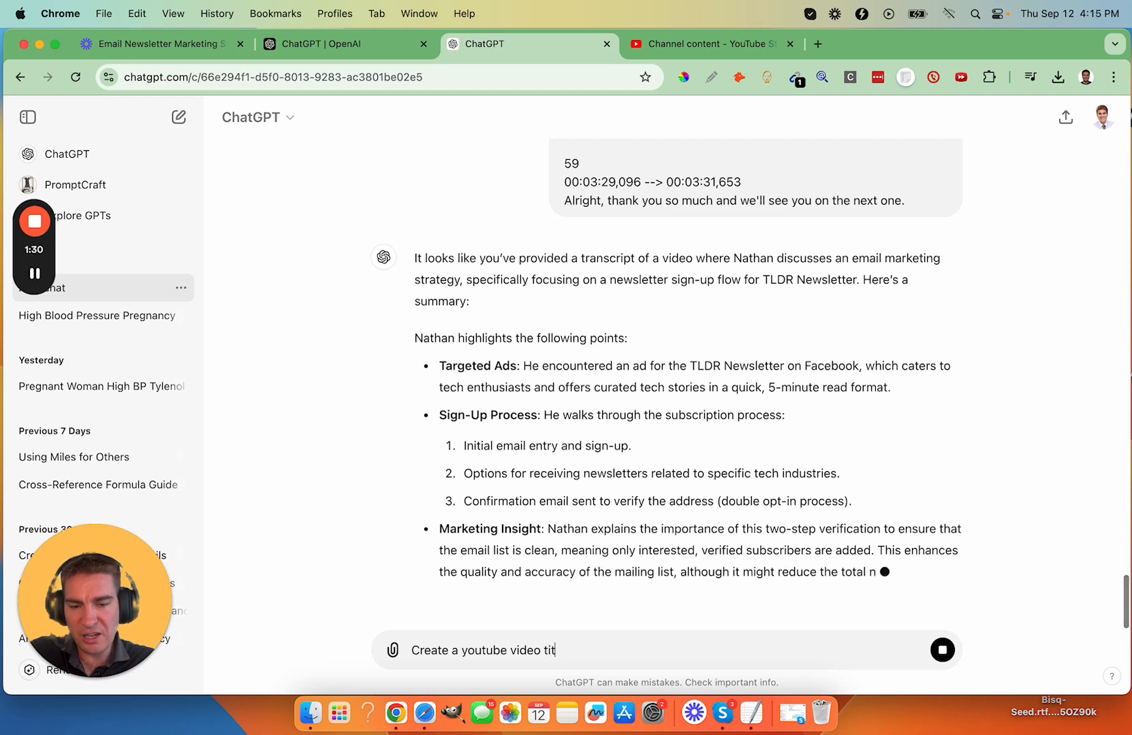
type("le based on")
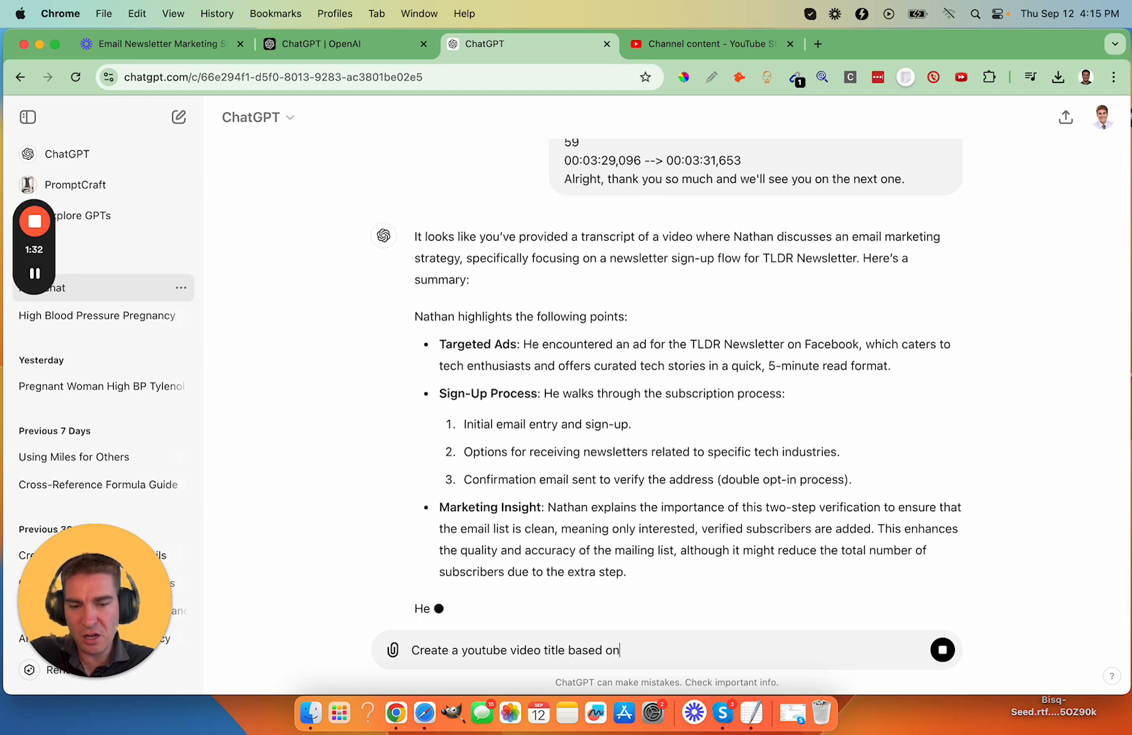
type(" the script")
key("shift+Return")
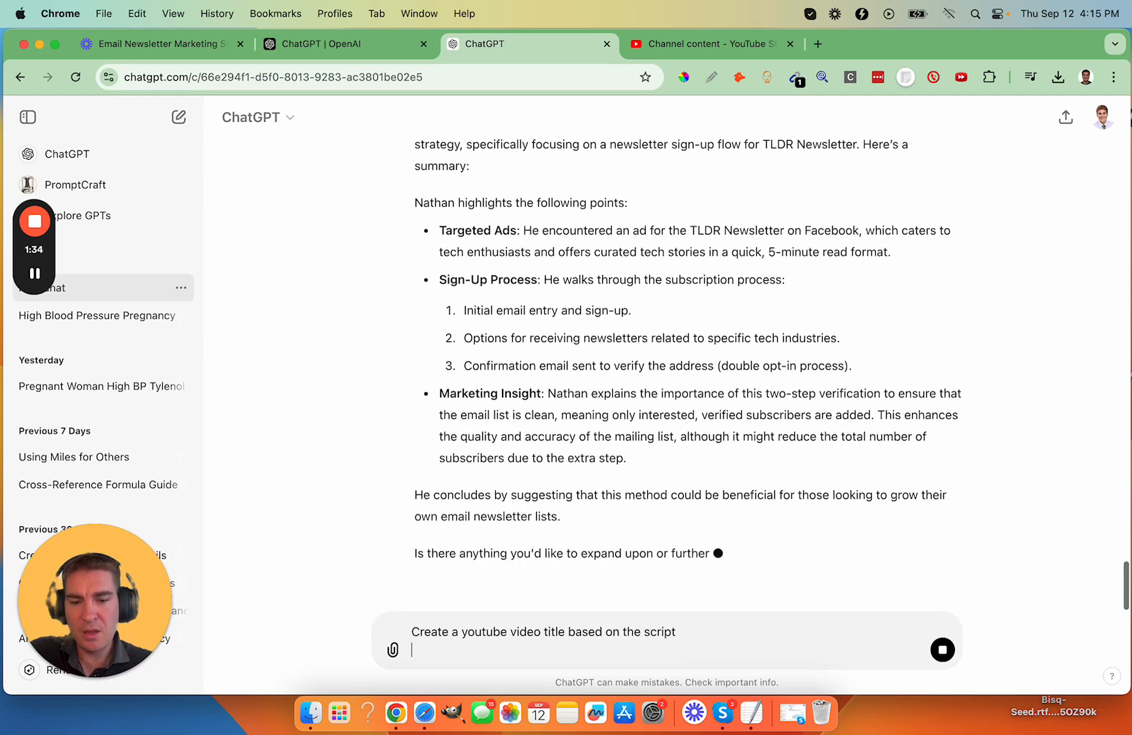
key("shift+Return")
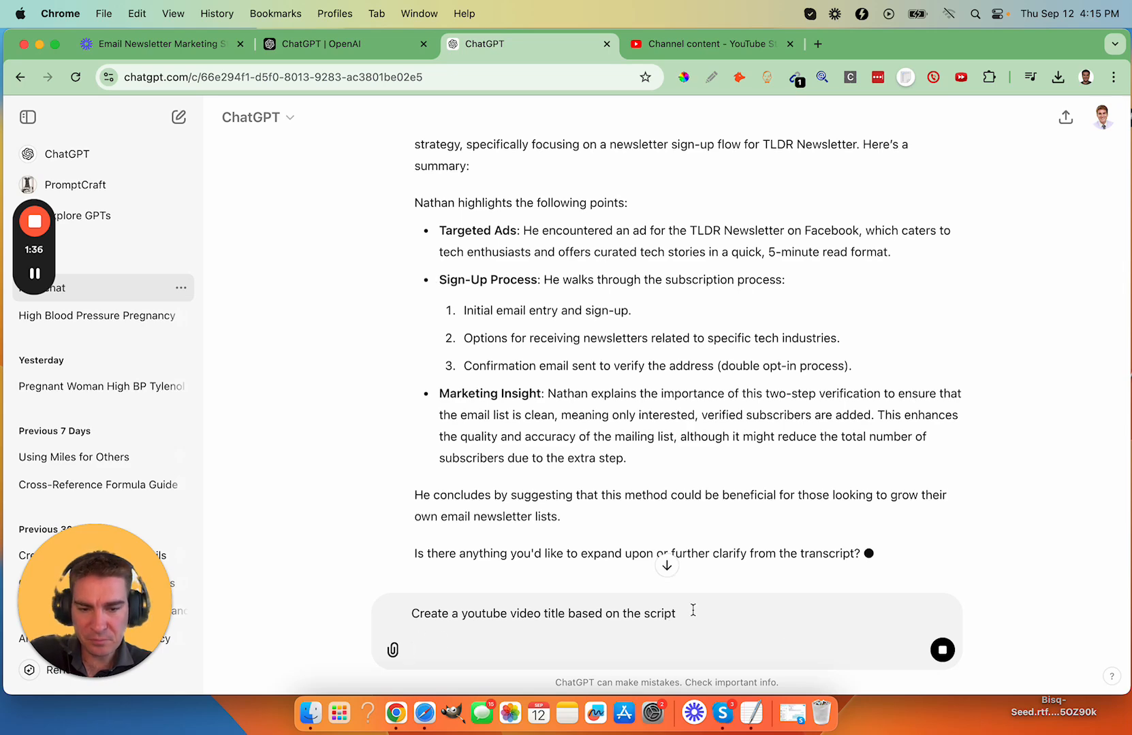
key("shift+Return")
left_click(942, 649)
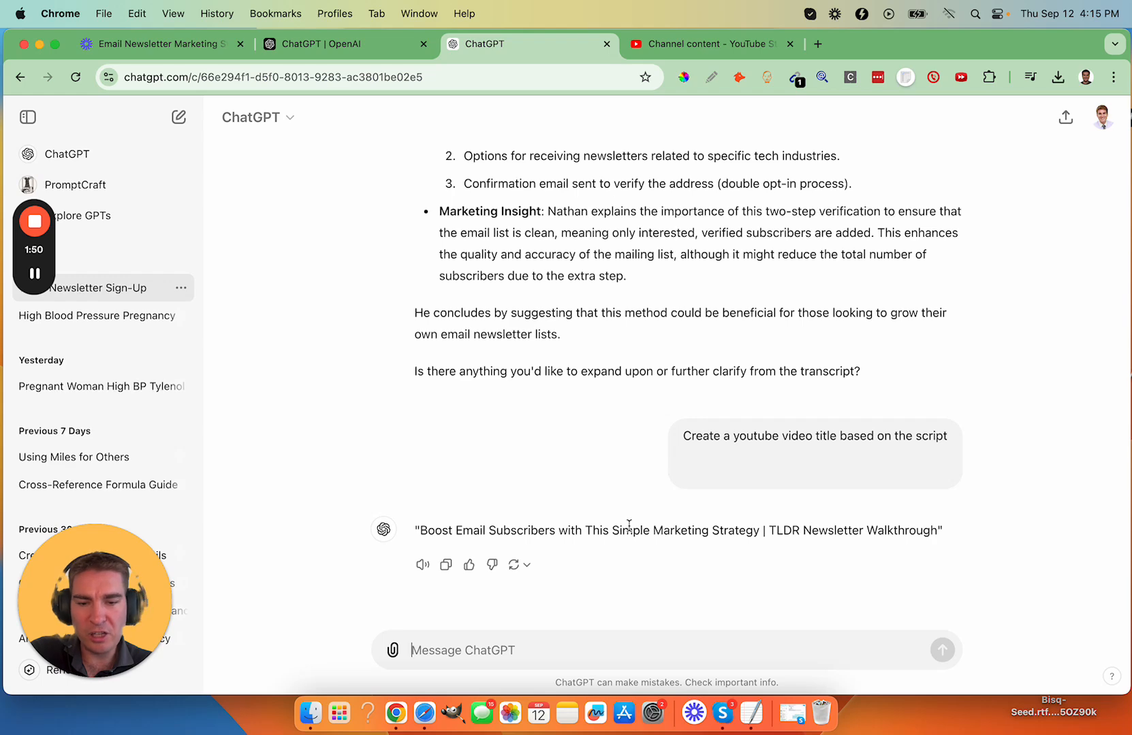
- Copy the generated video title and start a new video upload in YouTube Studio
left_click(446, 566)
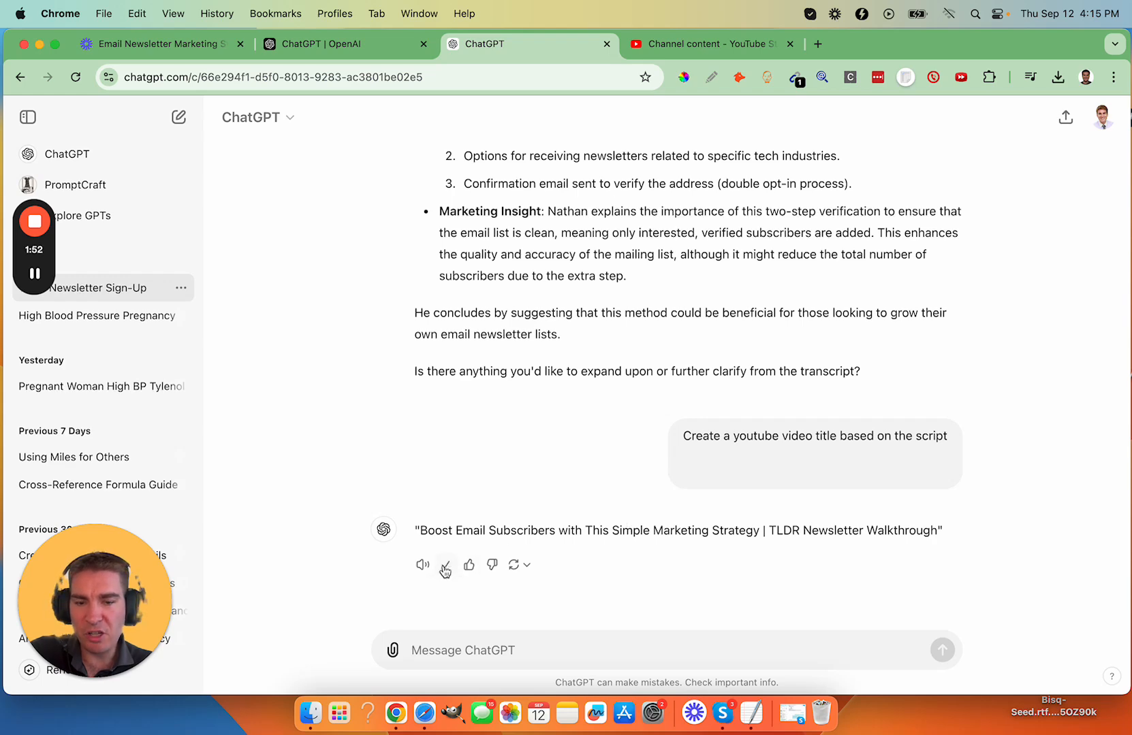
left_click(680, 45)
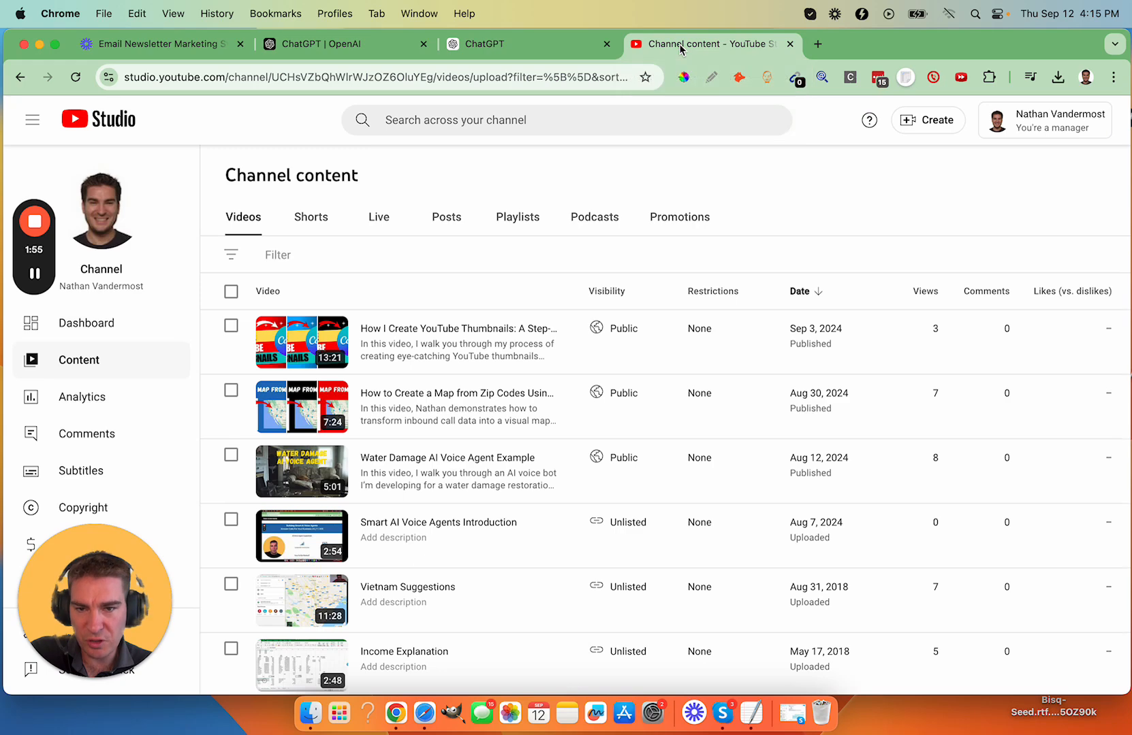
left_click(909, 124)
left_click(909, 155)
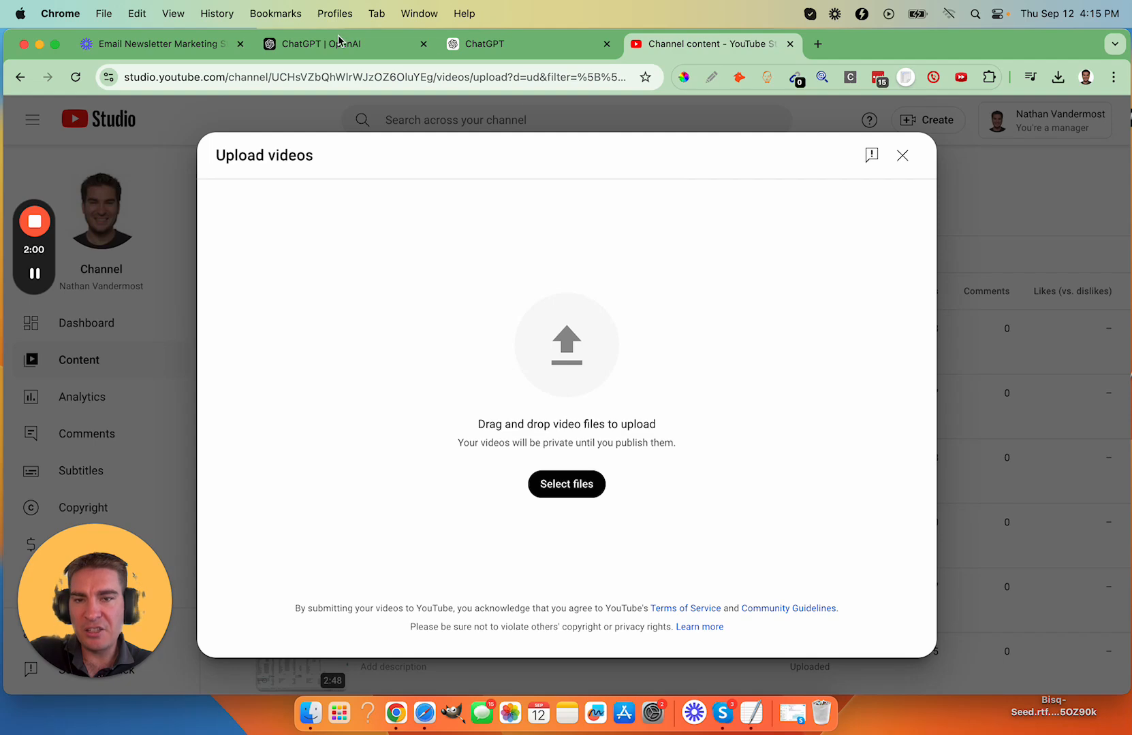
- Switch to Loom and download the Email Newsletter Marketing Strategy video
left_click(205, 48)
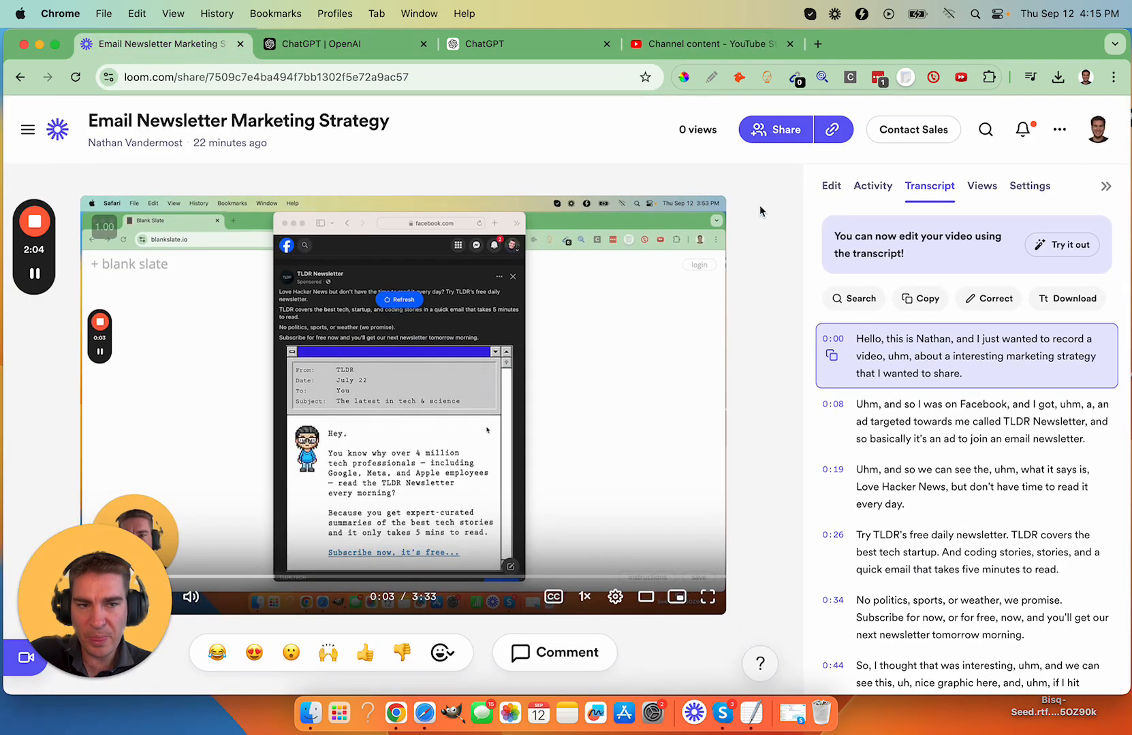
left_click(1059, 129)
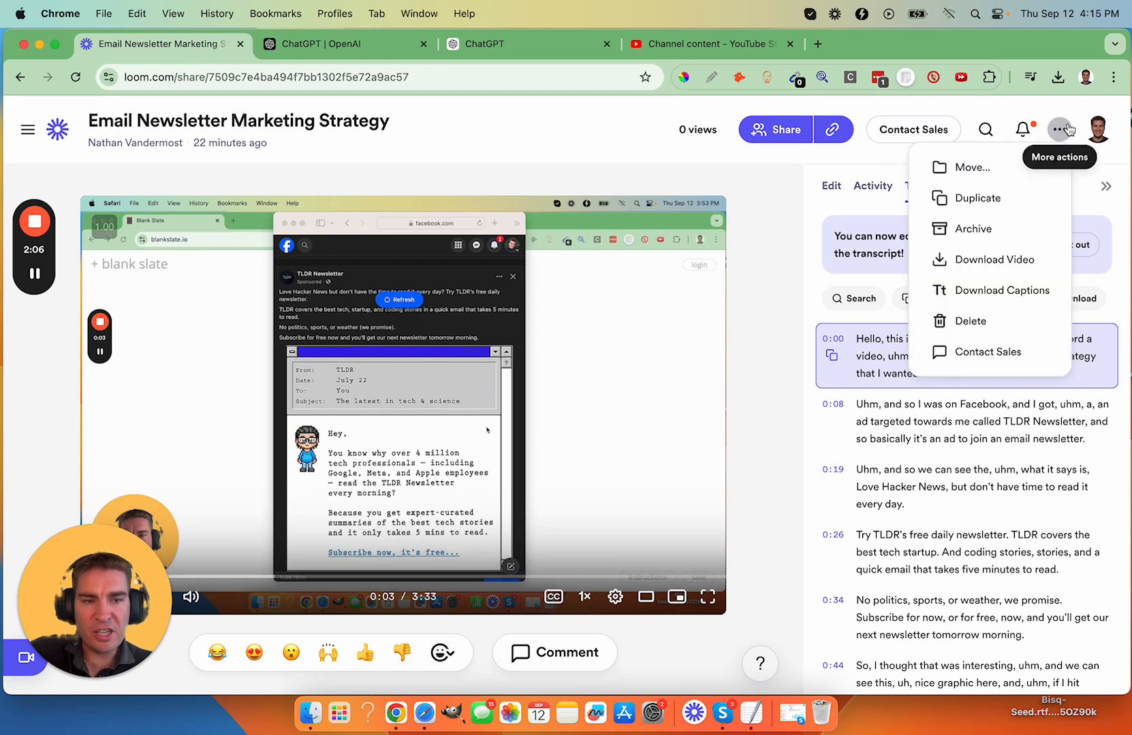
left_click(992, 260)
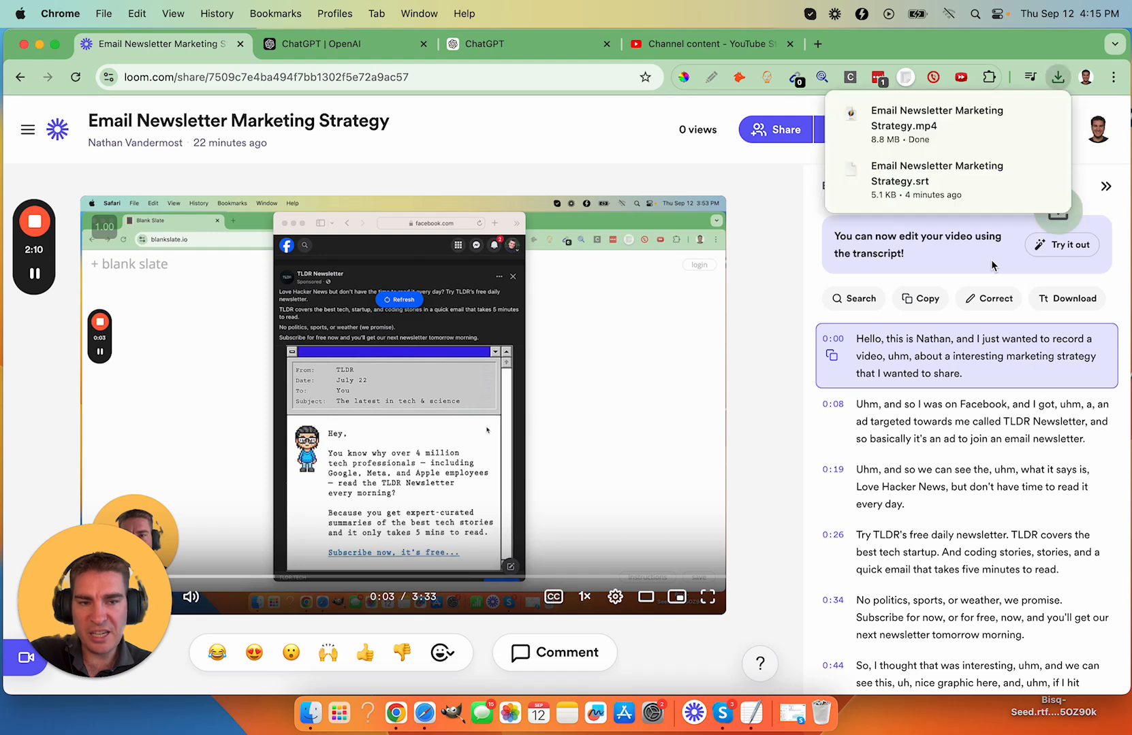
- In Finder's Downloads folder, rename the MP4 as "Boost Email Subscribers with This Simple Marketing Strategy | TLDR Newsletter Walkthrough", without the leading quotation mark
left_click(311, 713)
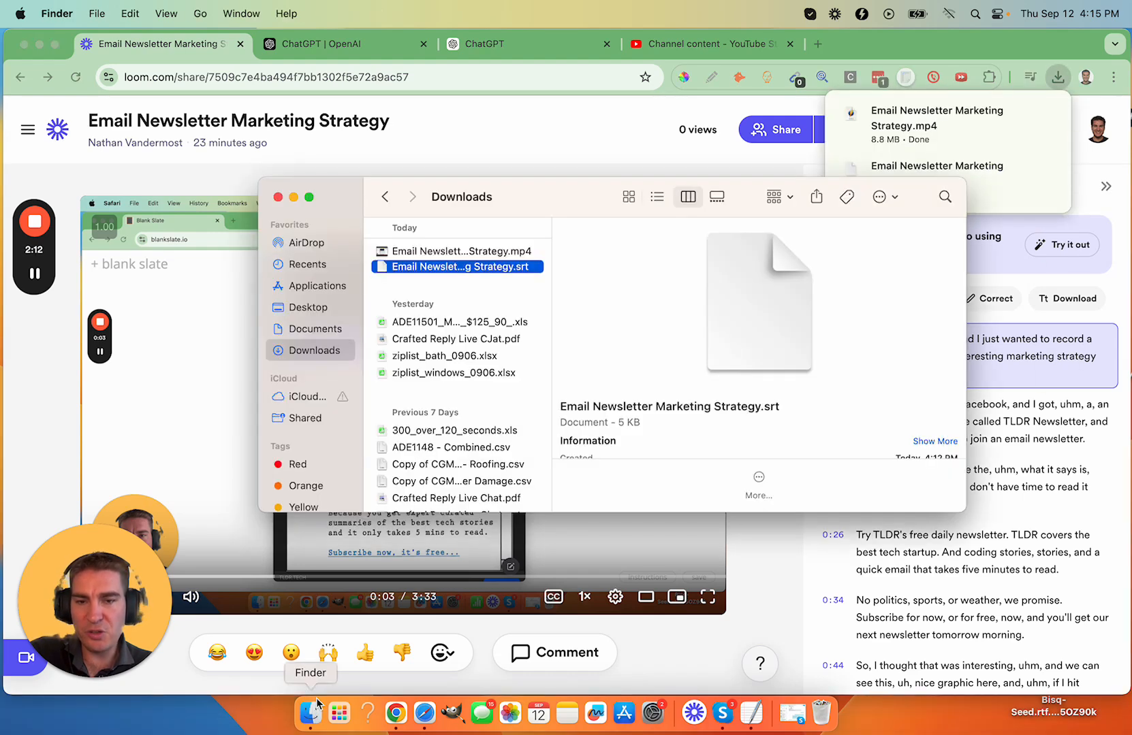
left_click(413, 252)
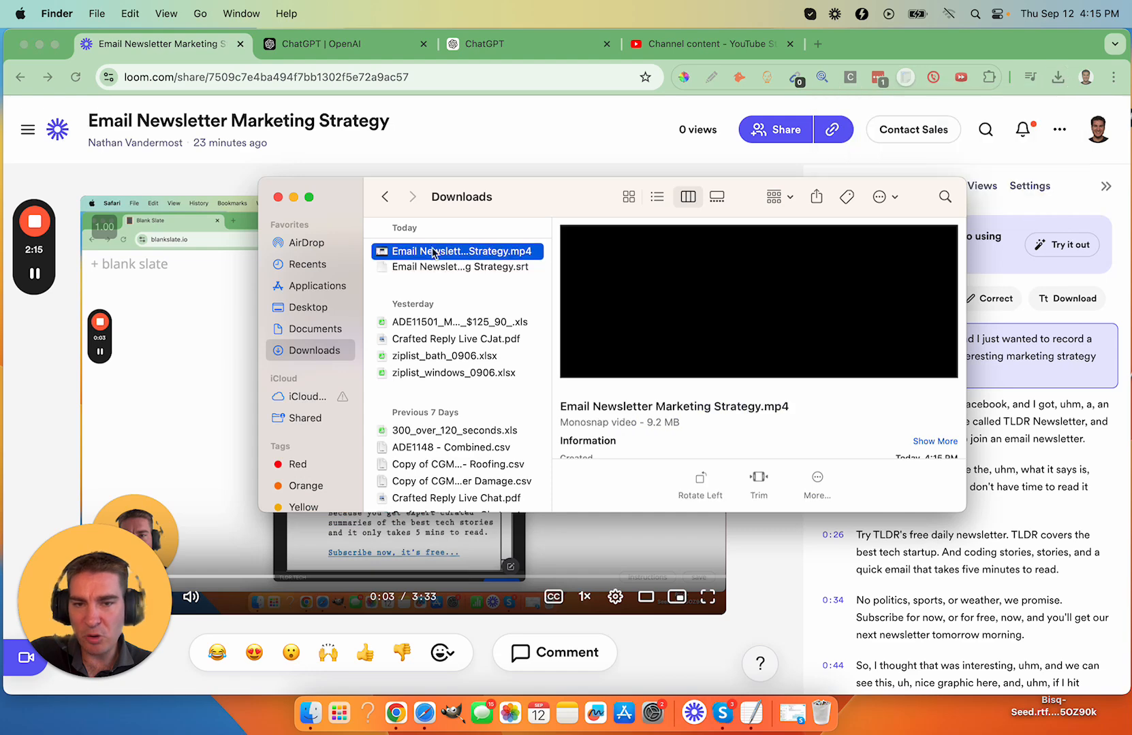
left_click(503, 251)
key("super+v")
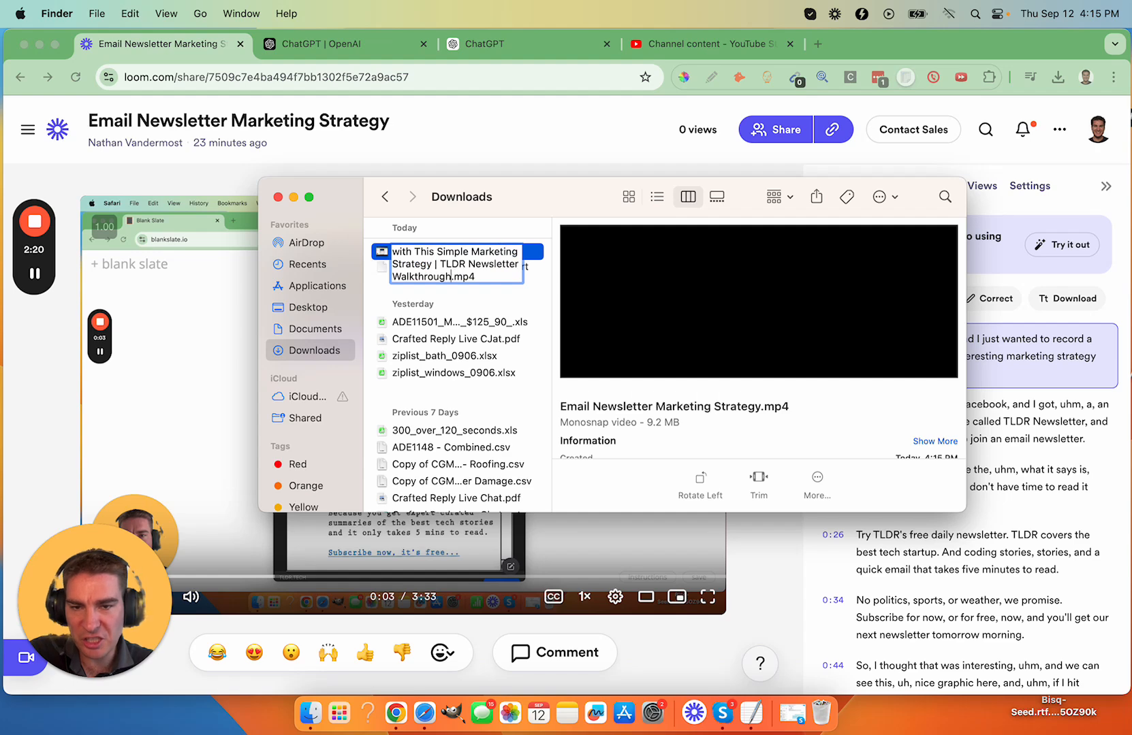
scroll(454, 265, "up", 2)
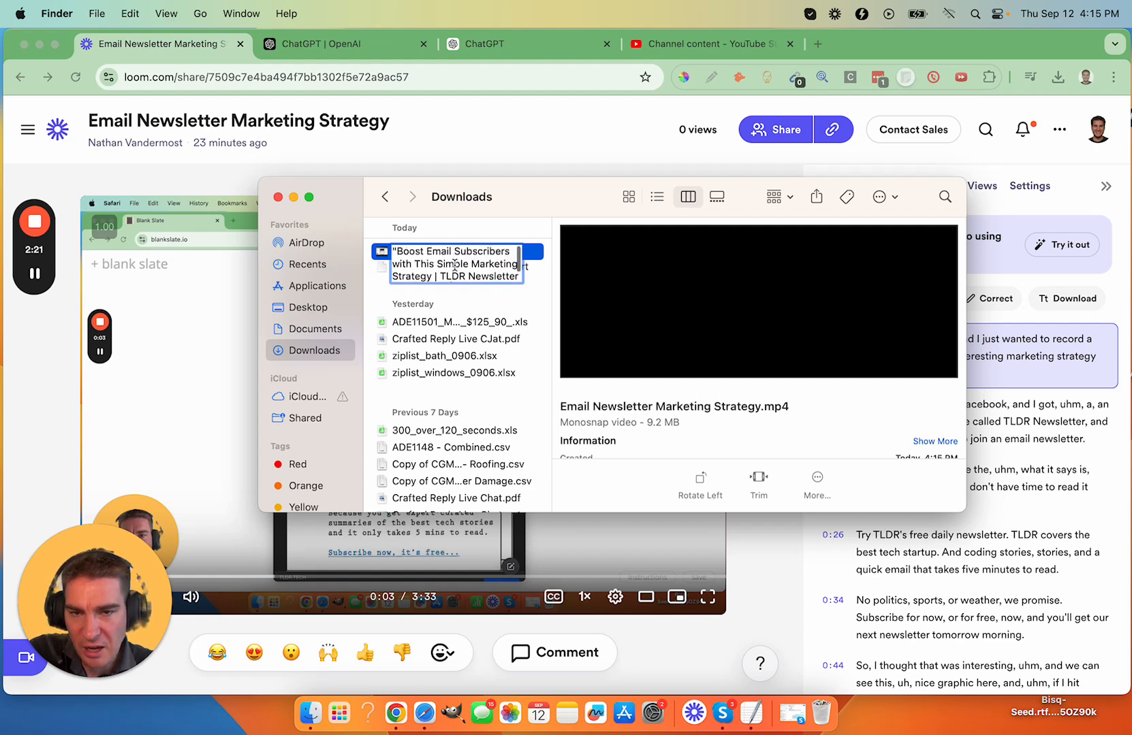
left_click(397, 251)
key("BackSpace")
key("Return")
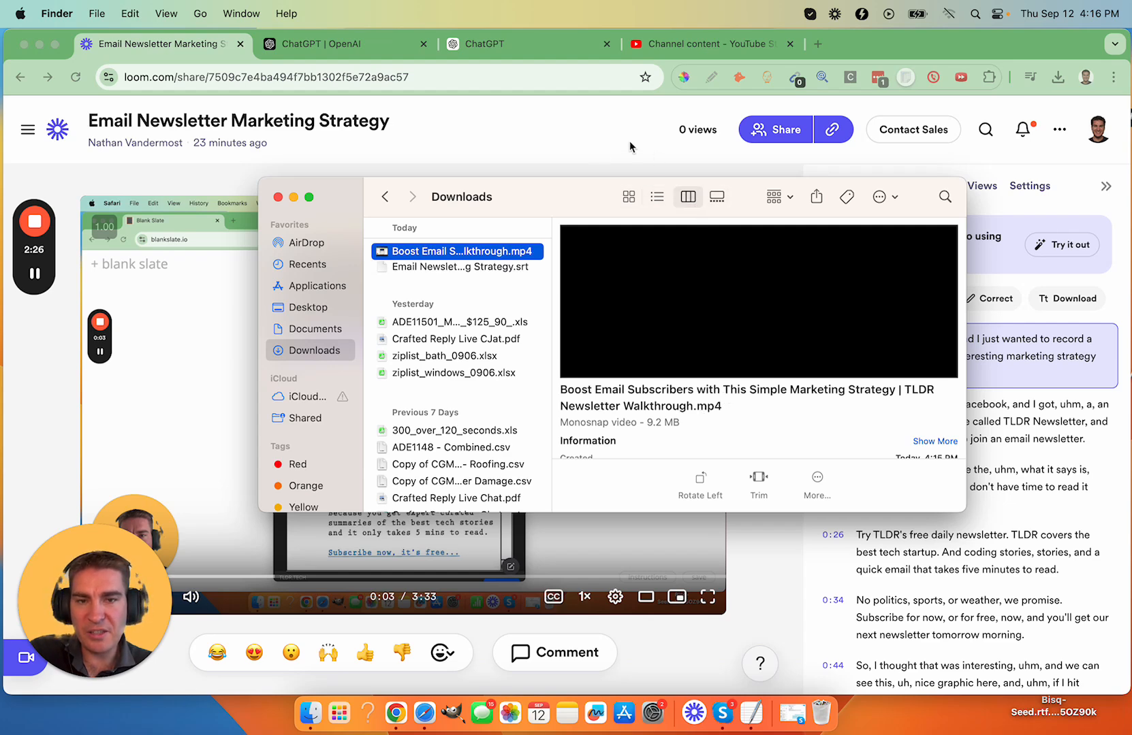
- Upload the renamed Boost Email Subscribers MP4 from Downloads to YouTube Studio
left_click(598, 145)
left_click(687, 46)
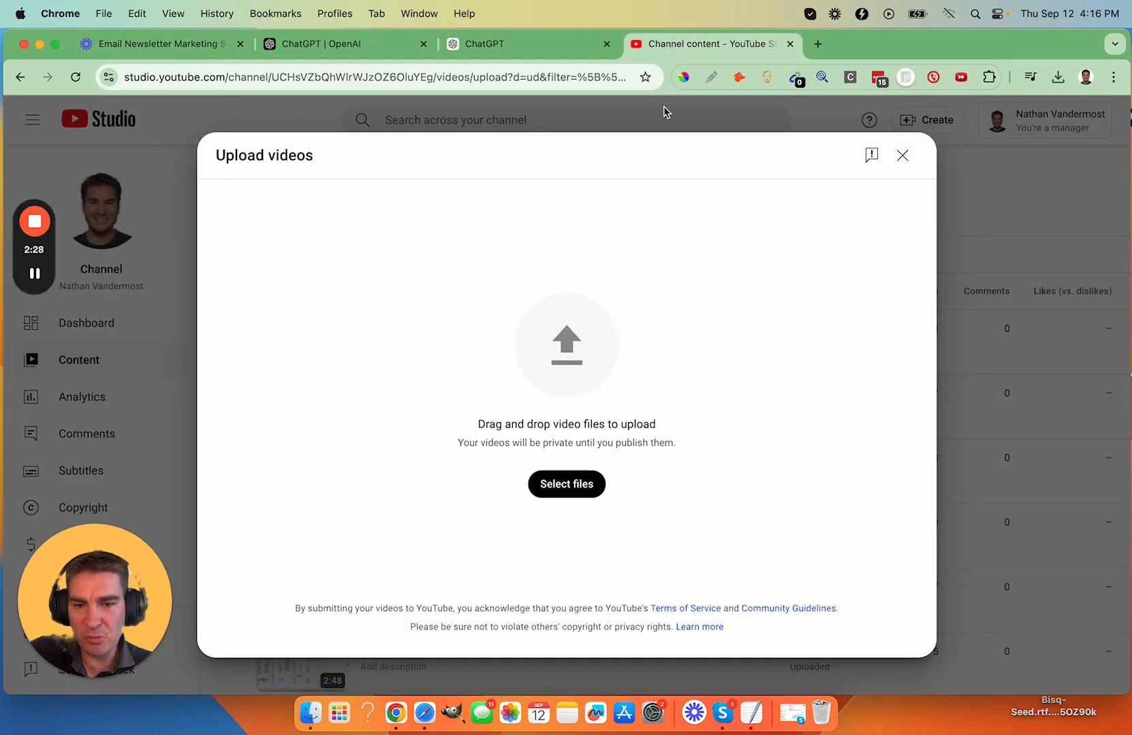
left_click(565, 485)
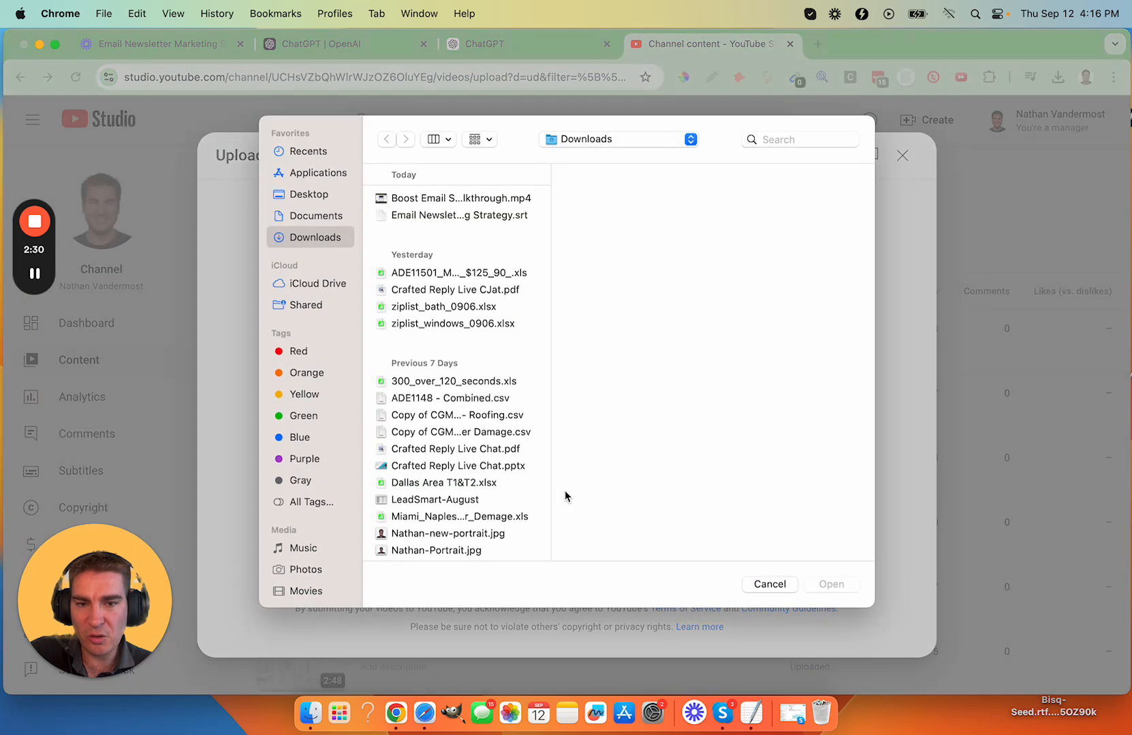
left_click(486, 199)
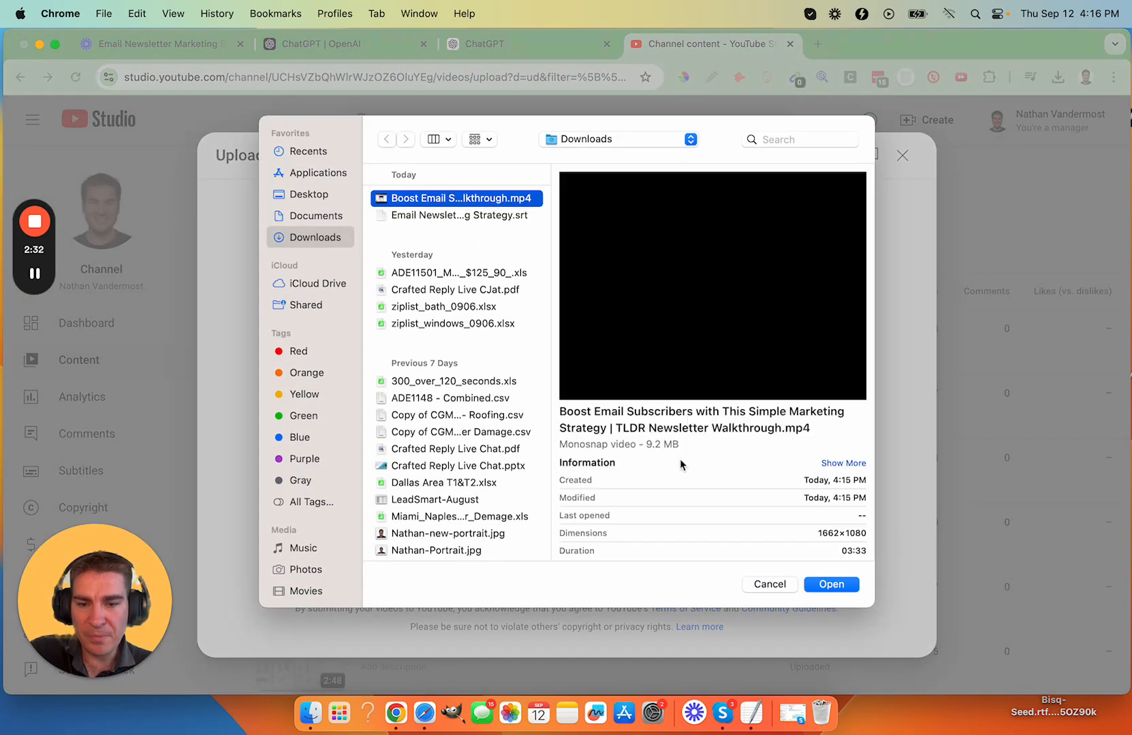
left_click(831, 584)
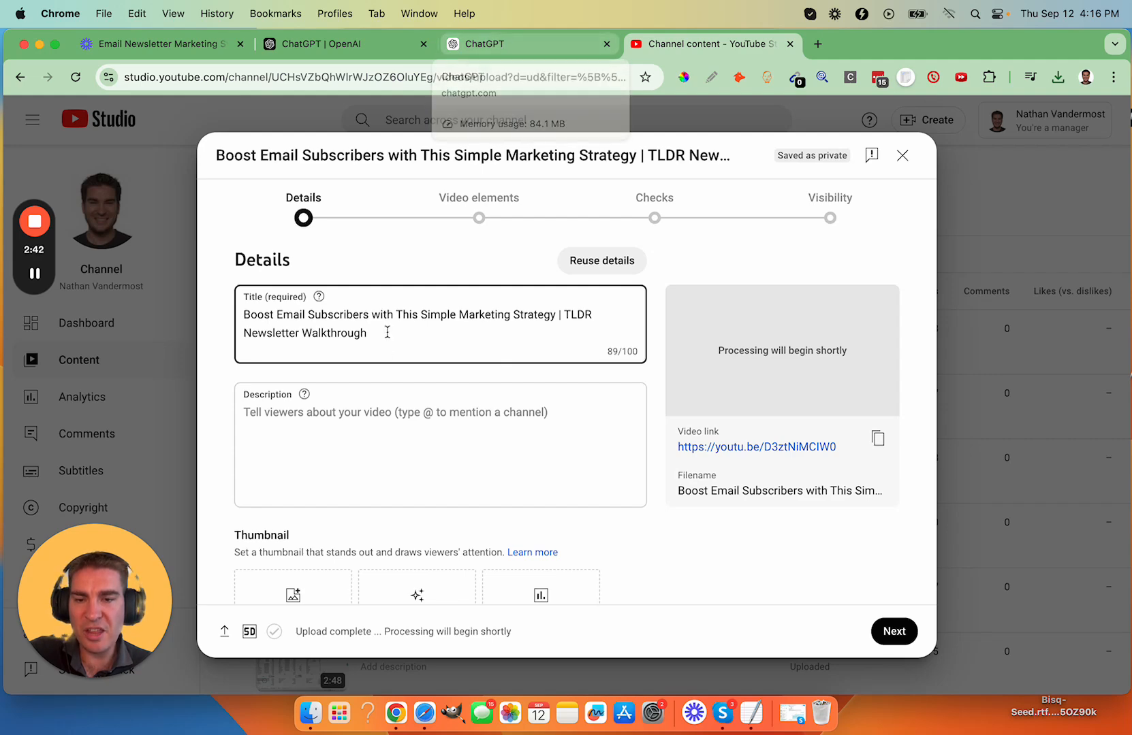
- Switch to ChatGPT and send the prompt "Creat a brief description of the video in 1st person"
left_click(477, 45)
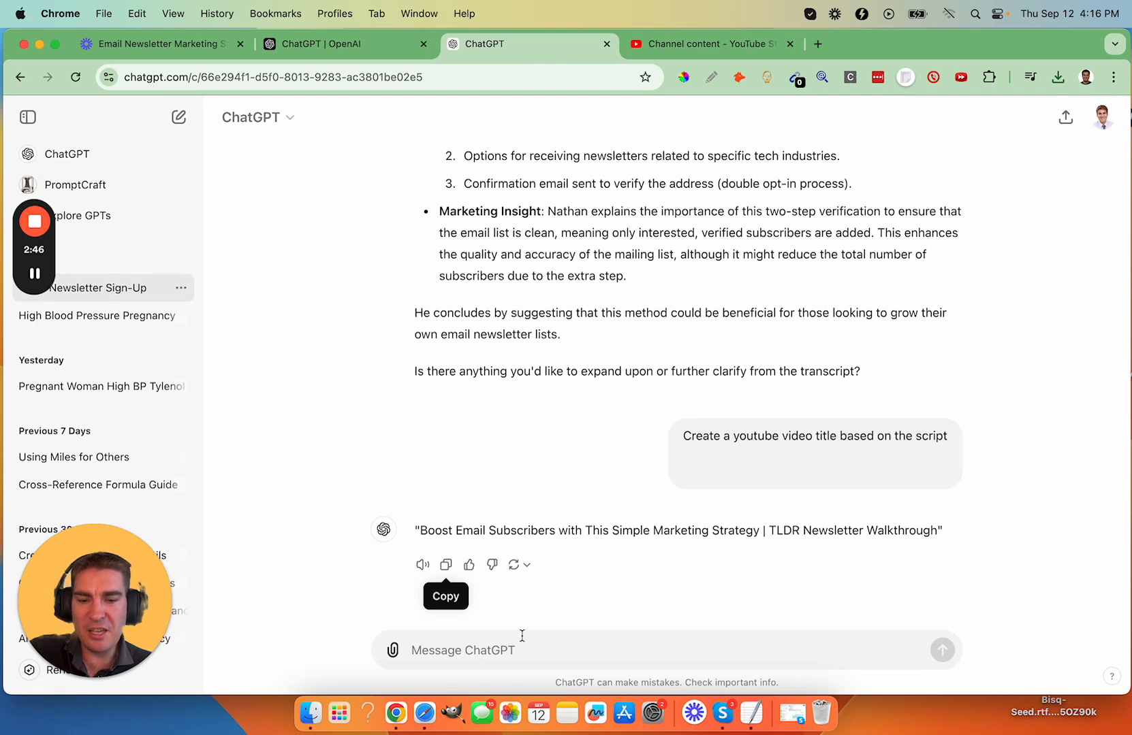
type("Creat a ")
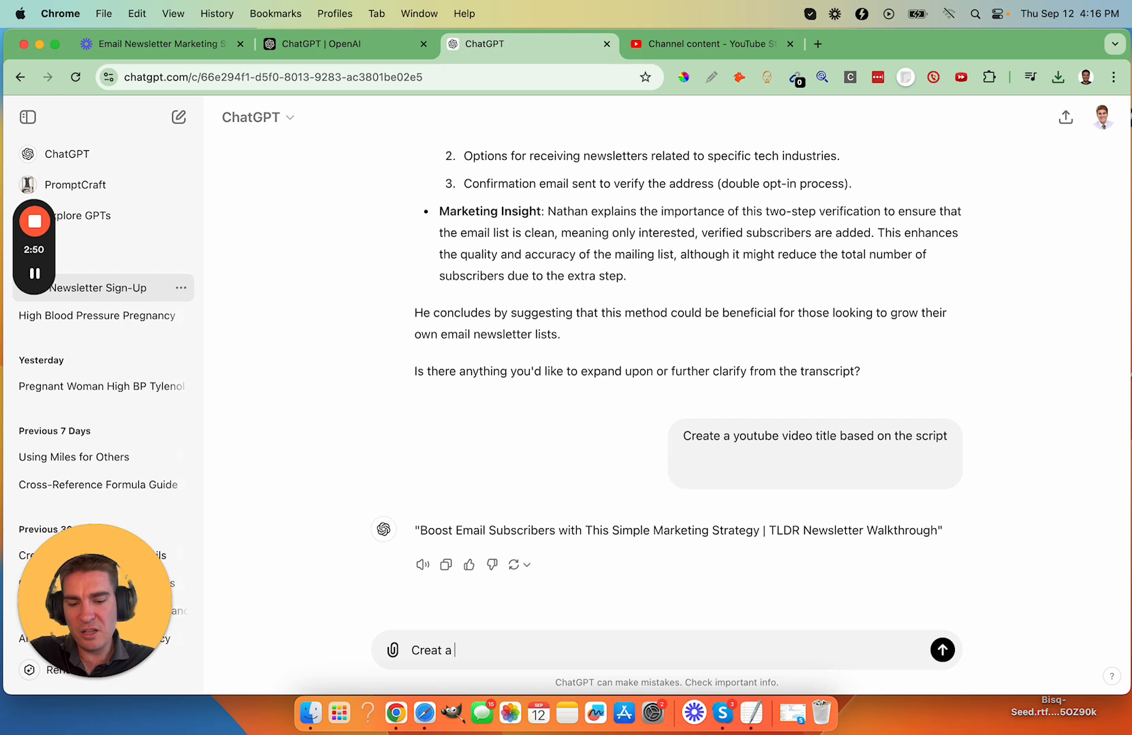
type("shbr")
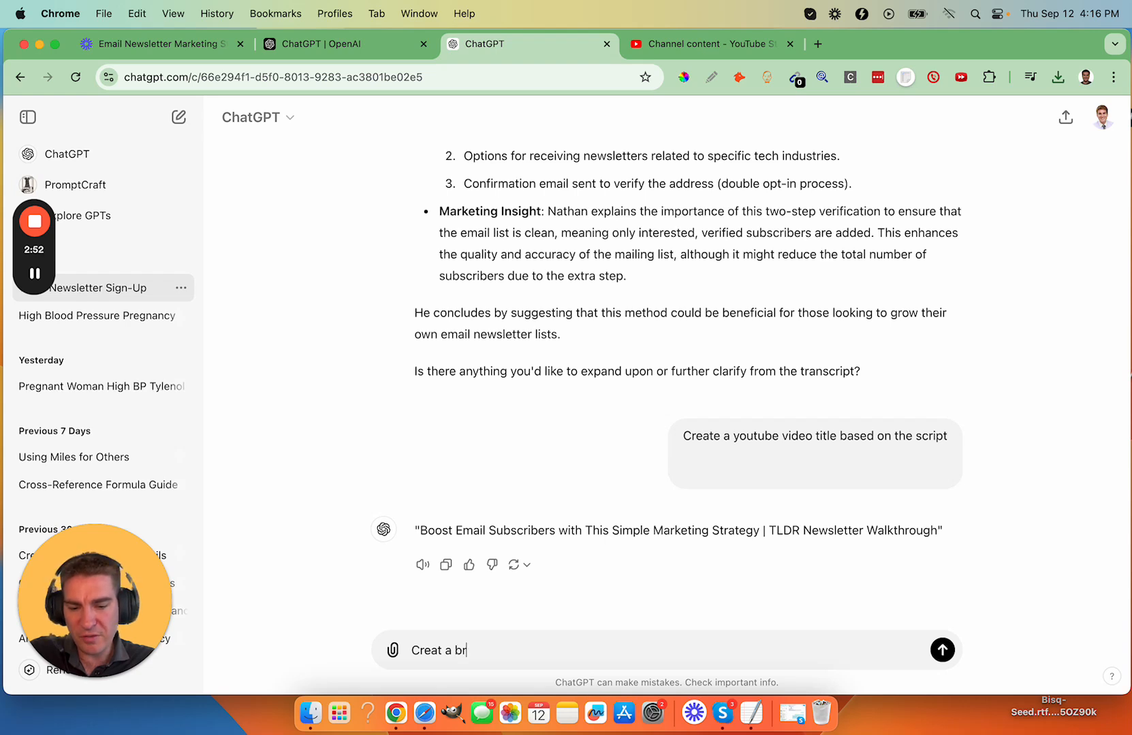
type("iefdescr")
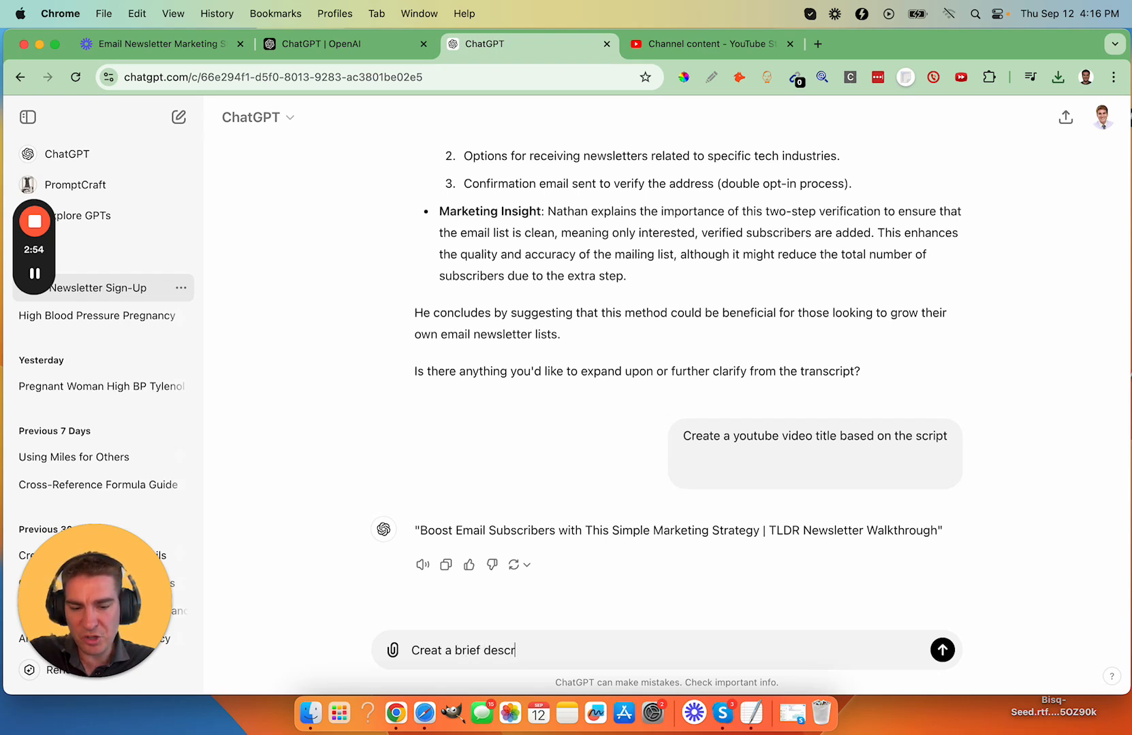
type("iption of the vi")
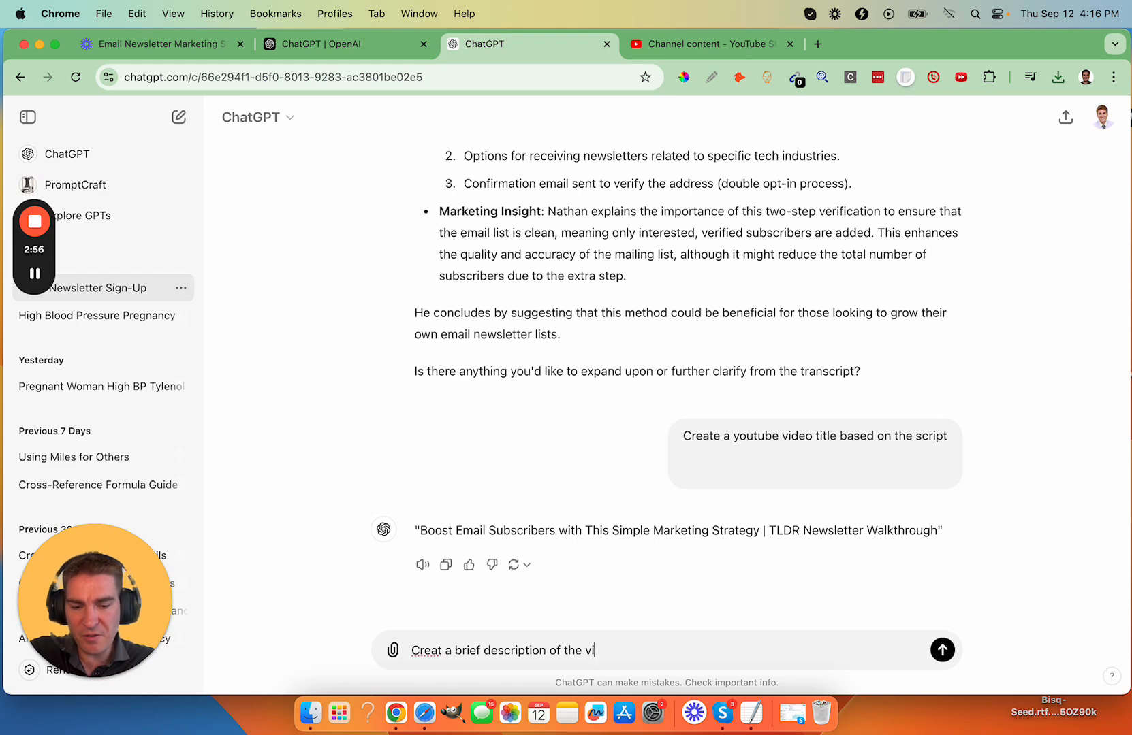
type("deo in 1st person")
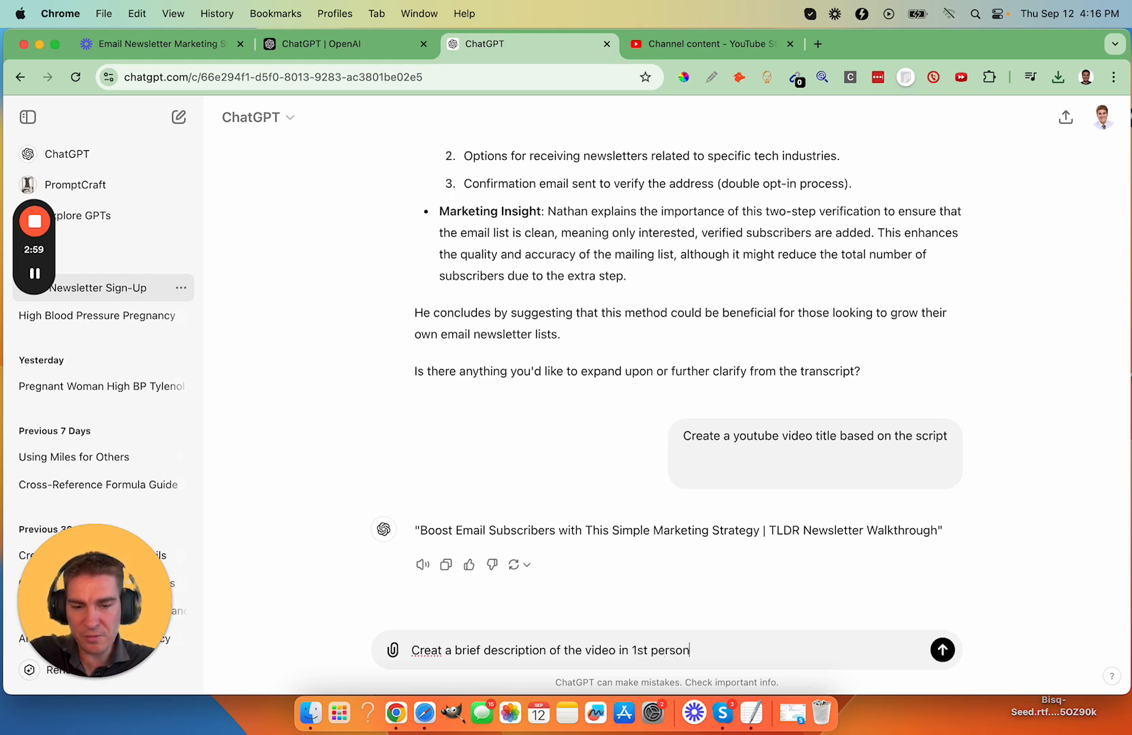
key("Return")
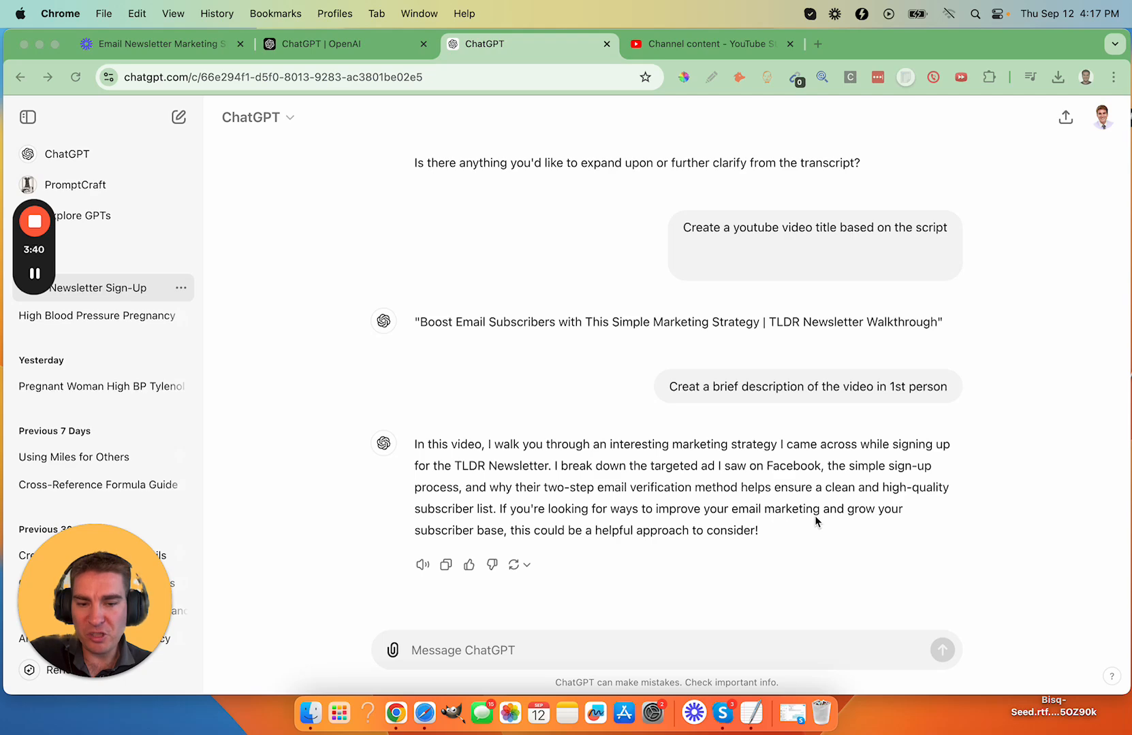
- Copy ChatGPT's first-person description into the video's Description in YouTube Studio and add a blank line after it
left_click(446, 564)
left_click(700, 45)
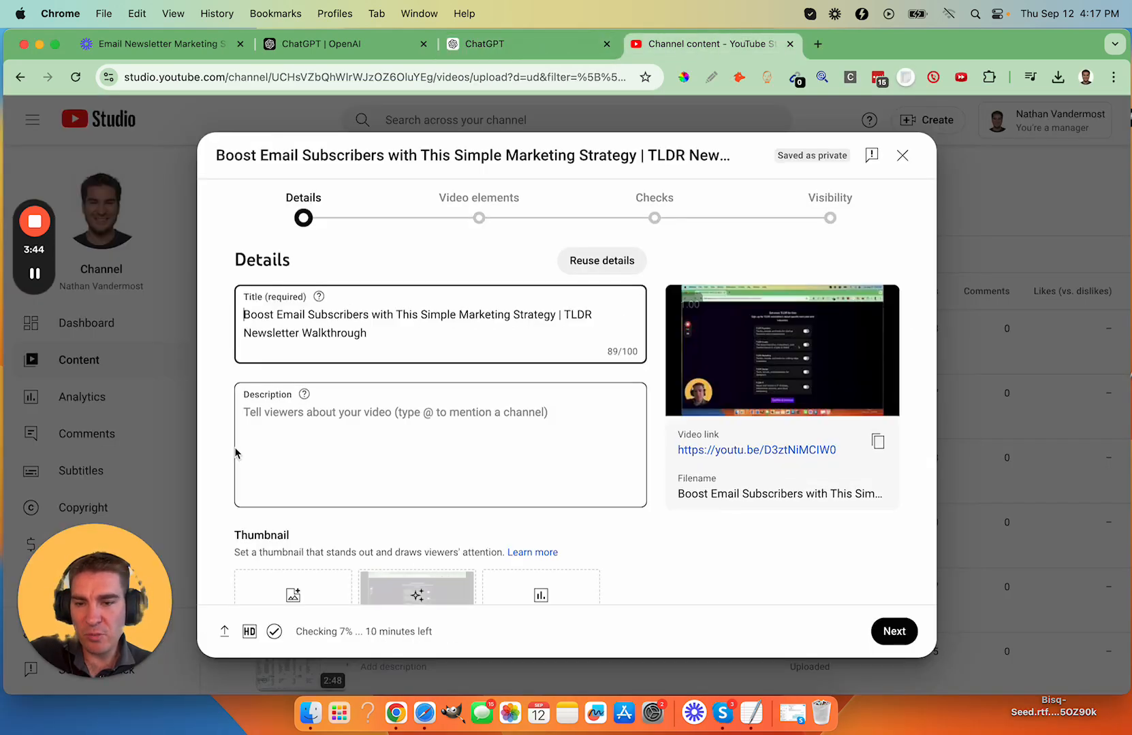
left_click(298, 430)
key("super+v")
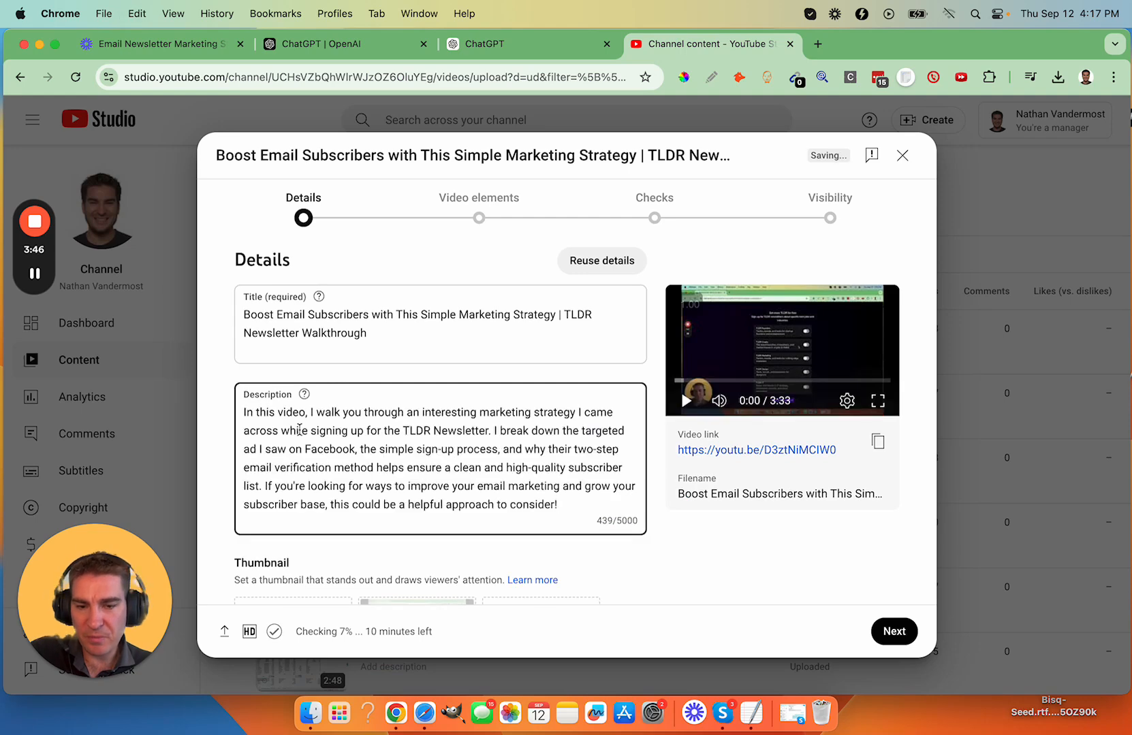
key("Return")
key("Return")
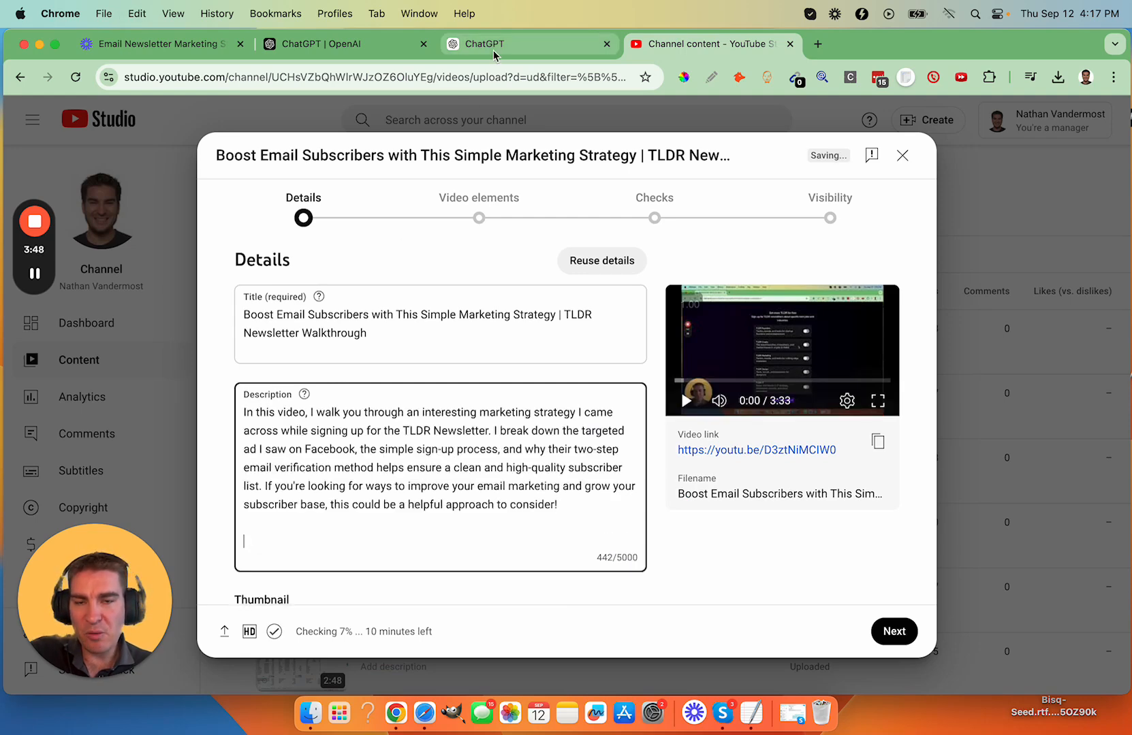
- Switch to ChatGPT and send the prompt "Create a timestamp of the video for different sections"
left_click(493, 48)
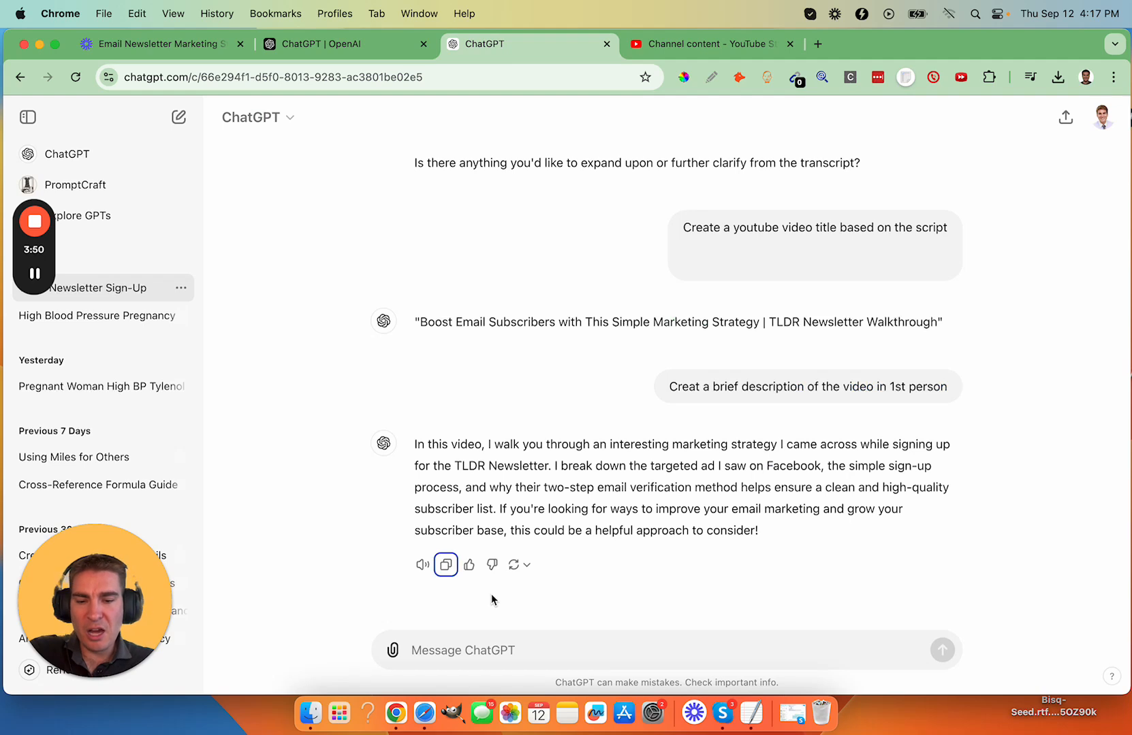
left_click(502, 637)
type("Create a timestamp")
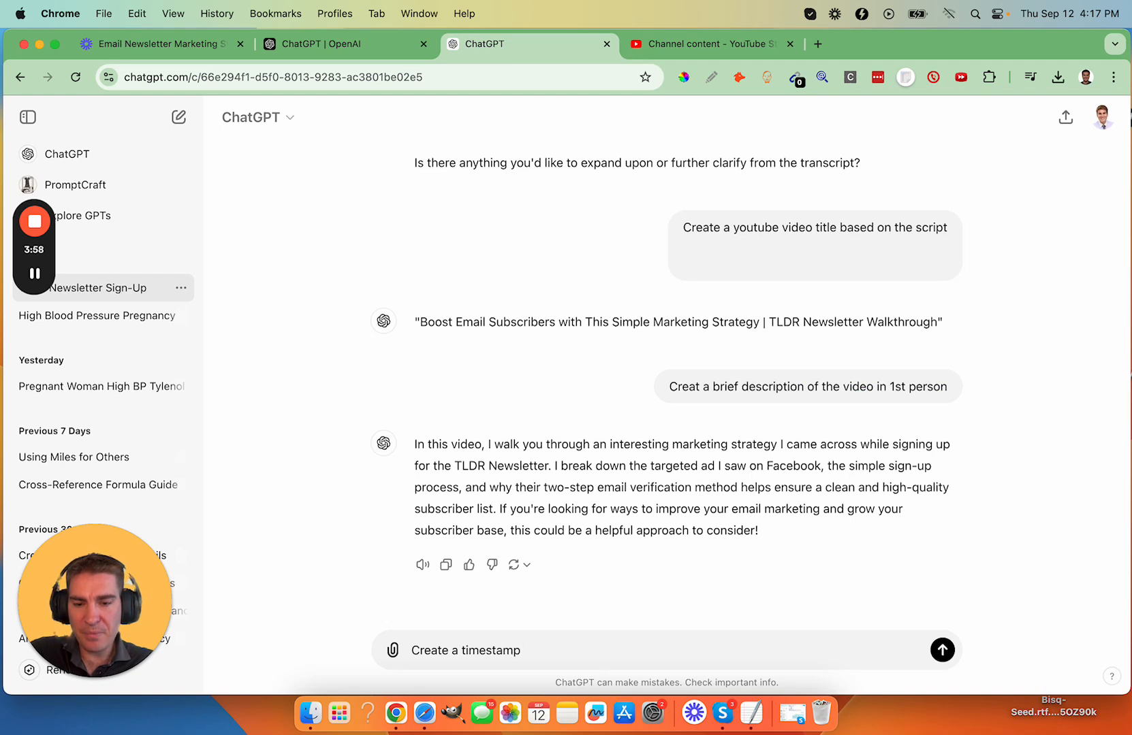
type(" of the vid")
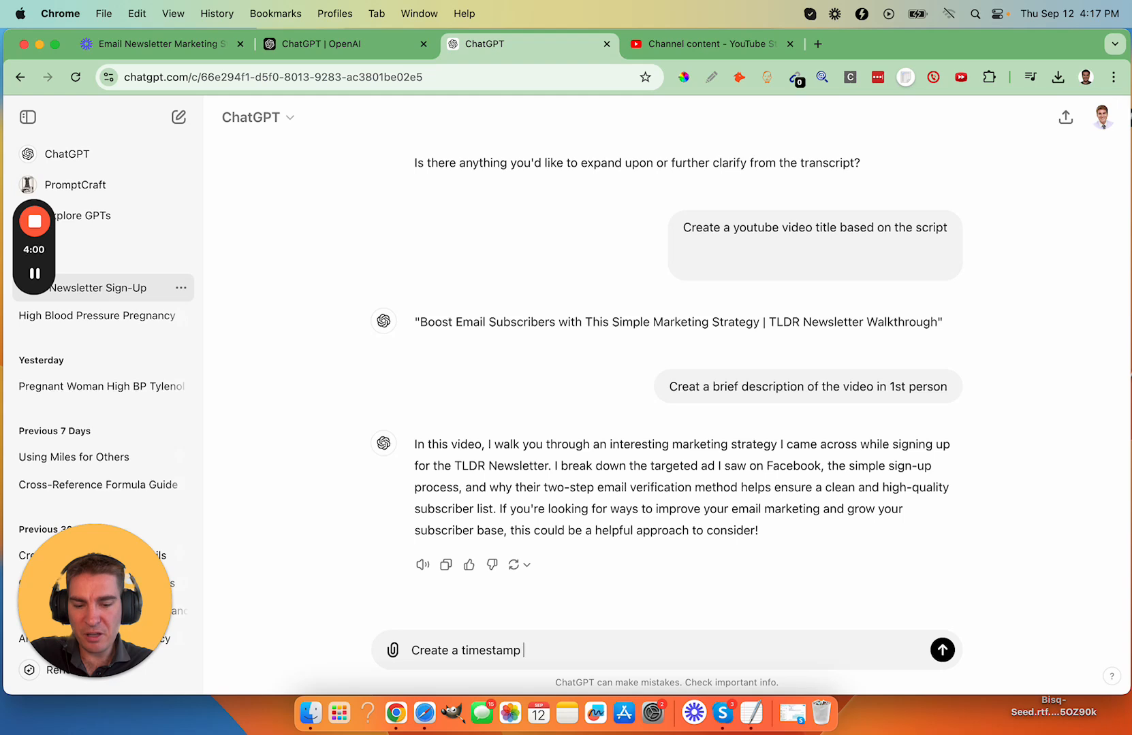
type("eo for")
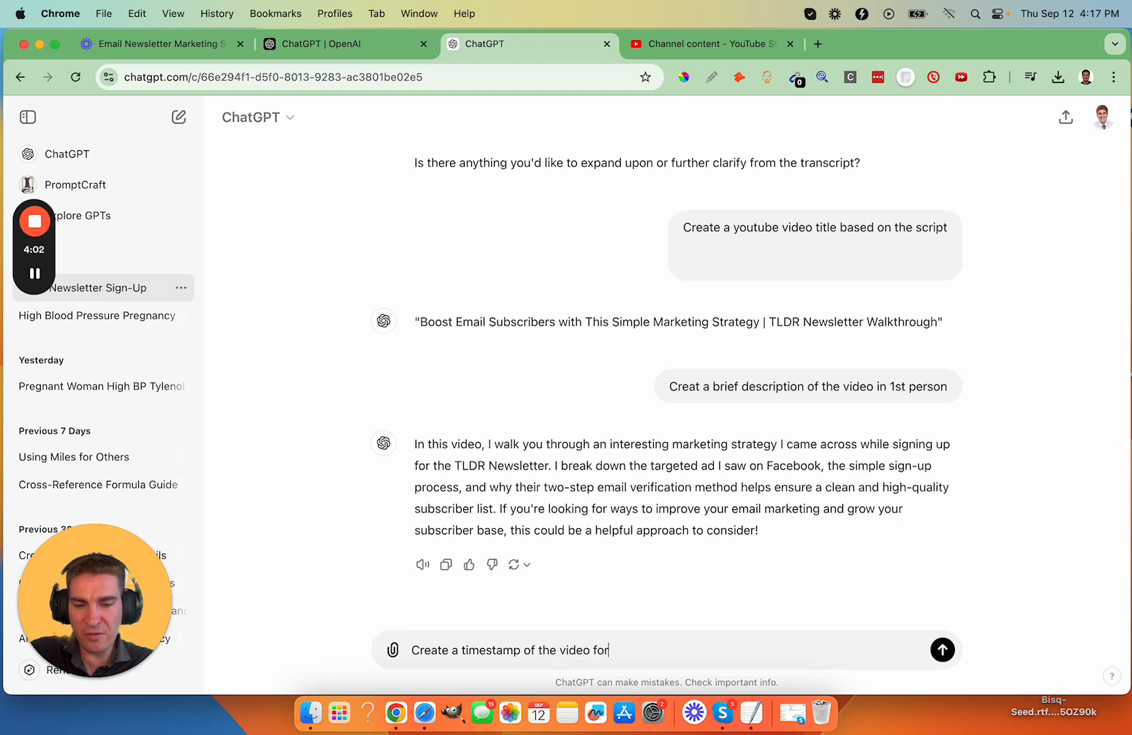
type(" different sections")
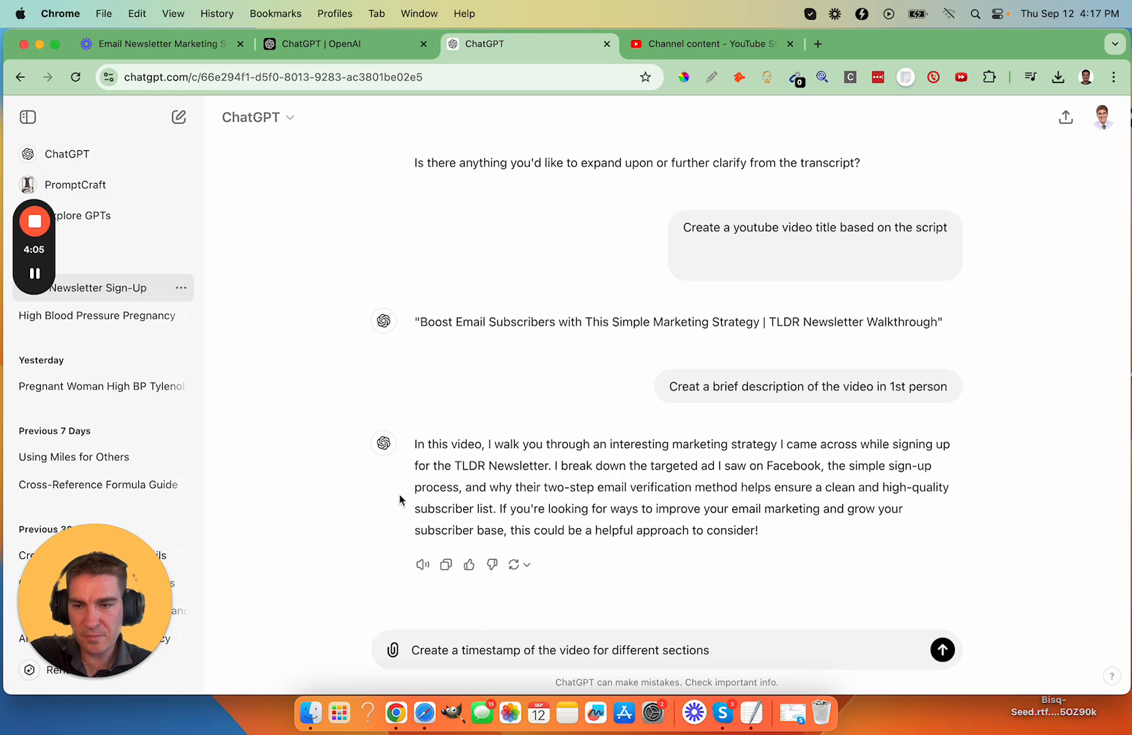
mouse_move(45, 283)
key("Return")
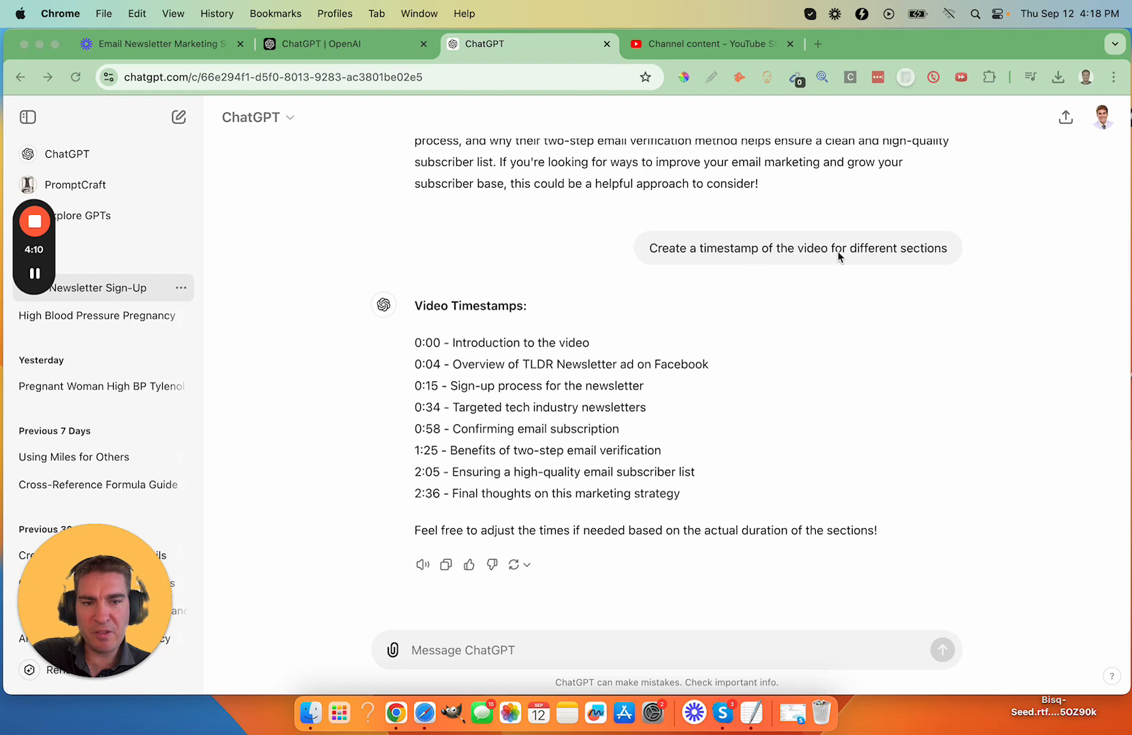
- Copy ChatGPT's timestamp lines from 0:00 to 2:36 into the YouTube Studio description under the heading "Timestamps:"
left_click(488, 337)
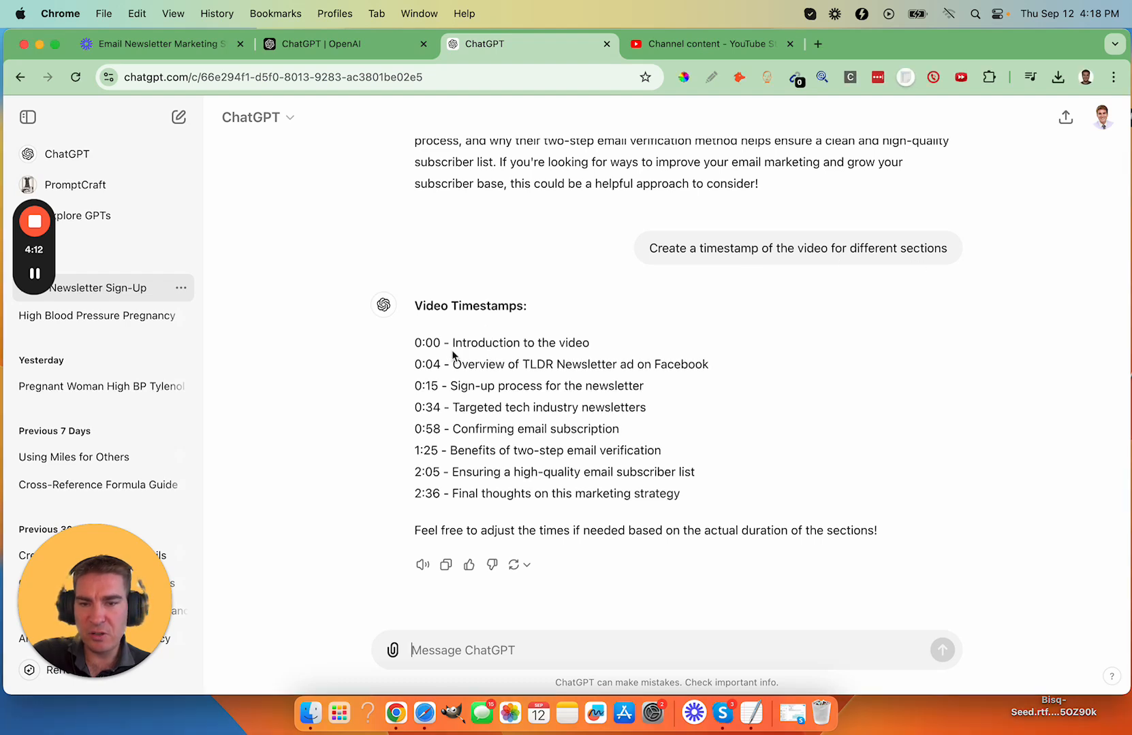
left_click_drag(414, 345, 691, 498)
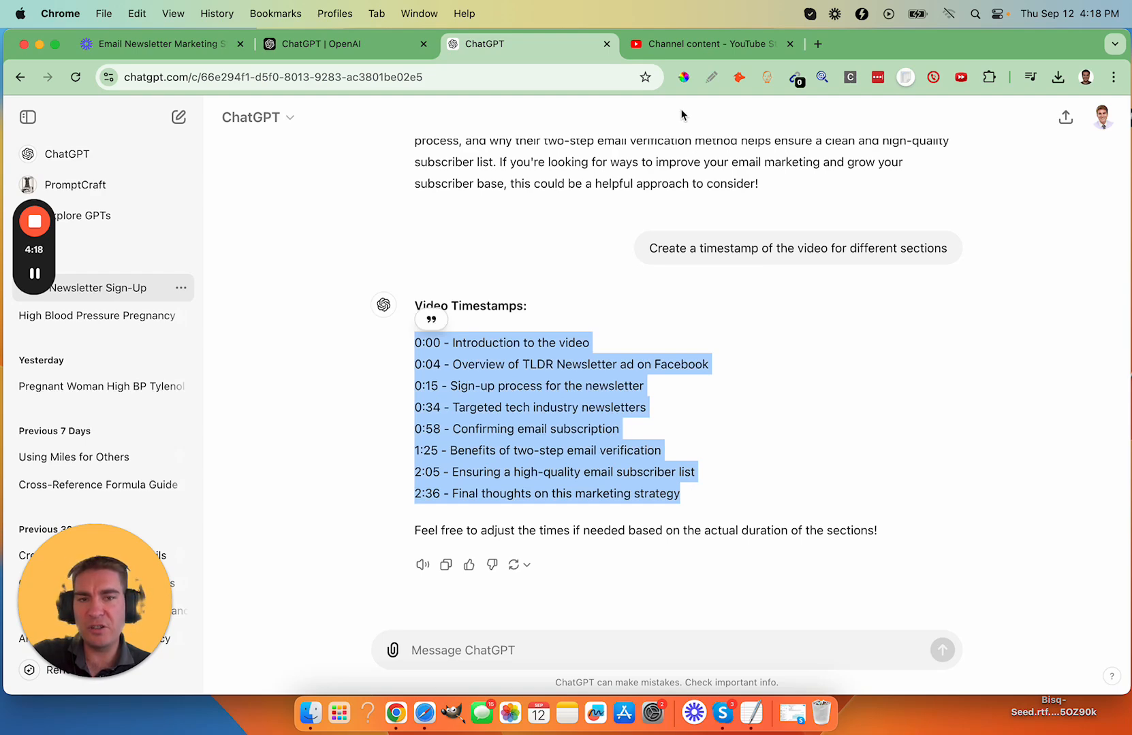
left_click(664, 43)
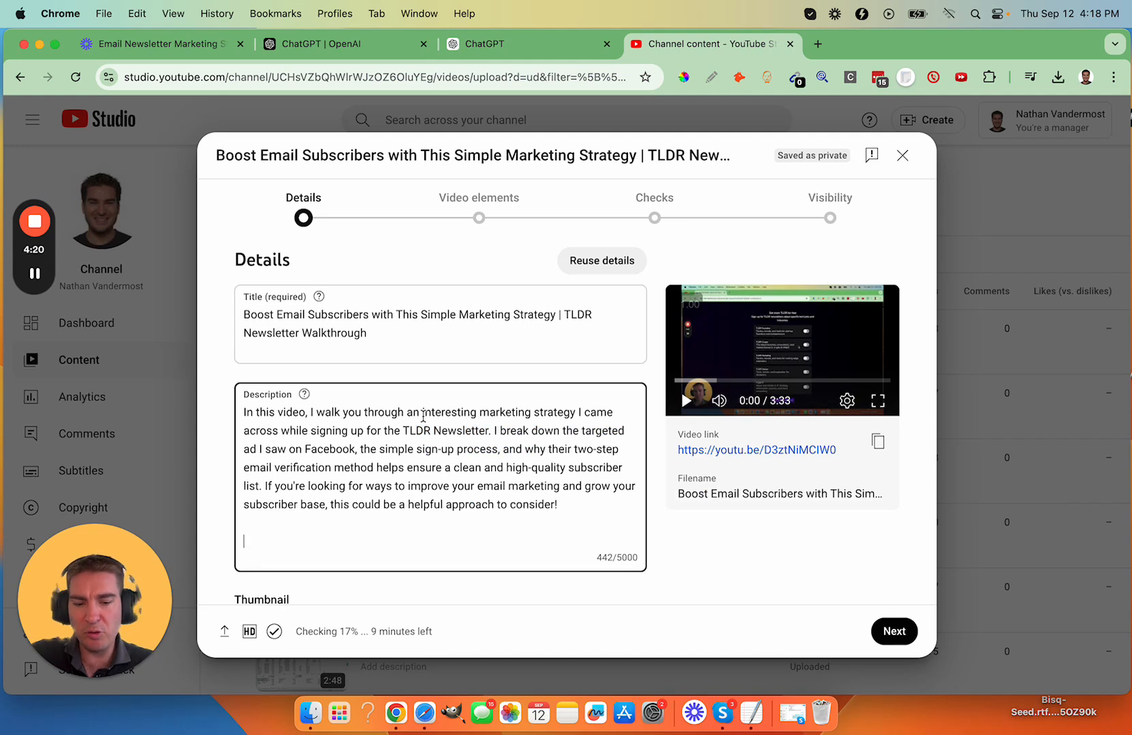
type("Timestam")
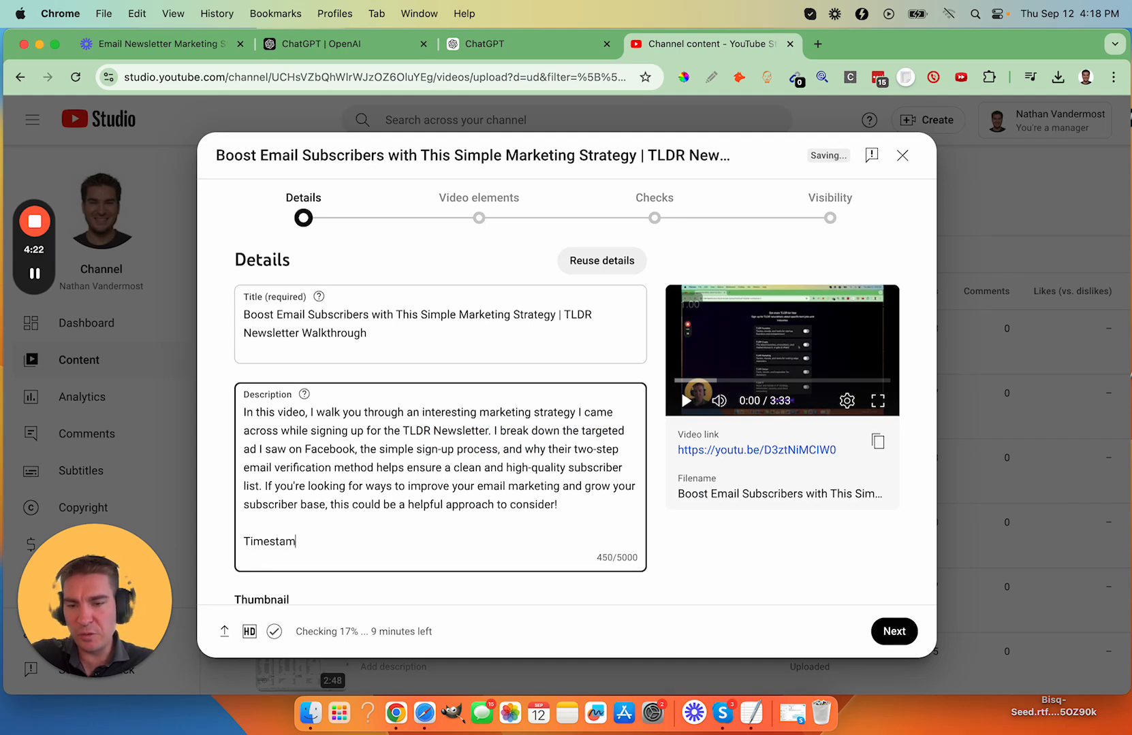
type("ps:")
key("Return")
key("Return")
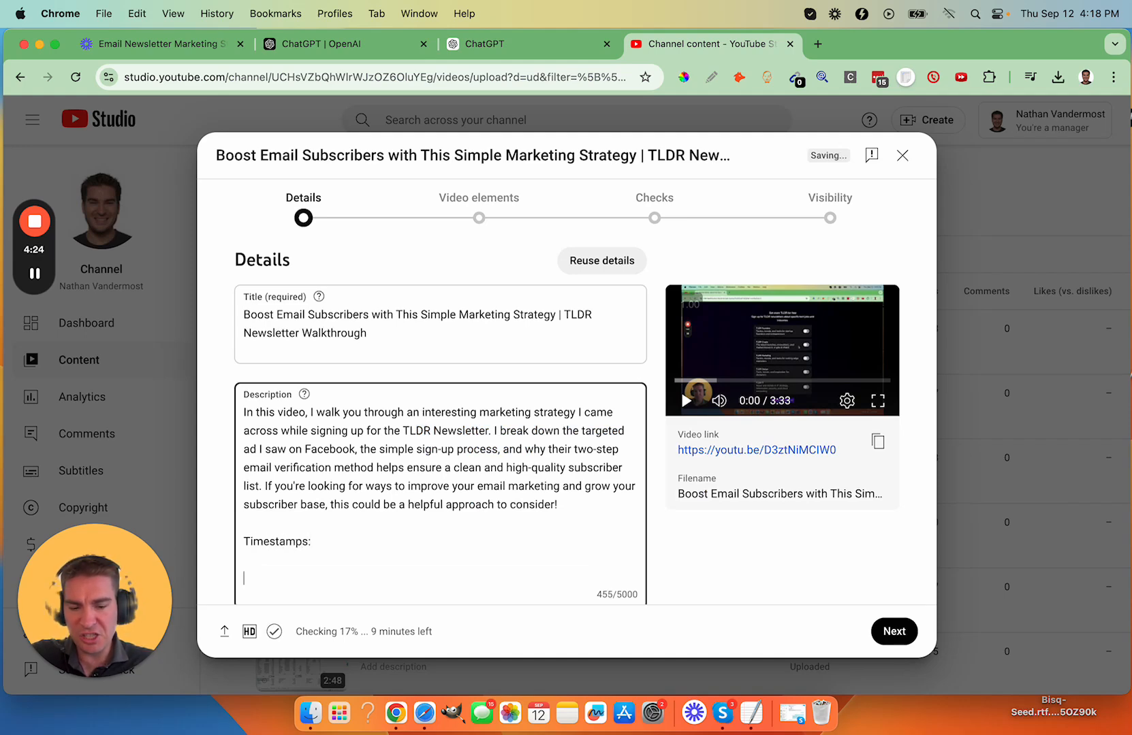
key("super+v")
- Expand the video's additional detail settings and answer No to the Altered content question
scroll(423, 420, "down", 3)
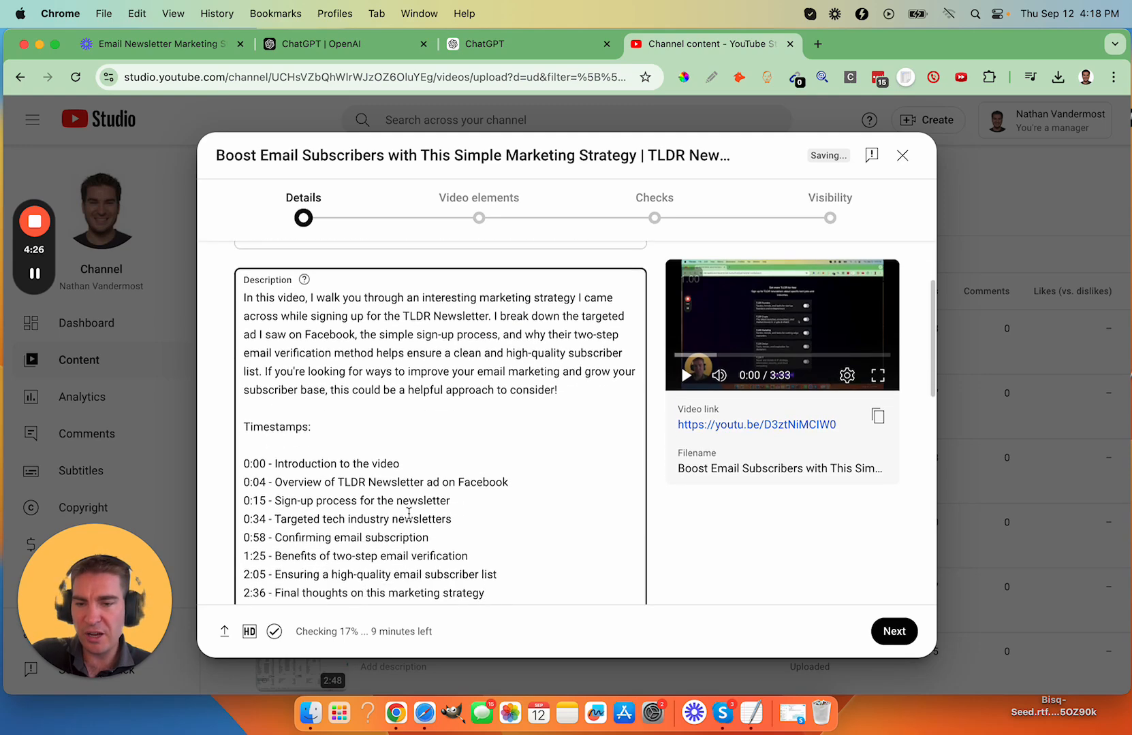
scroll(460, 480, "down", 1)
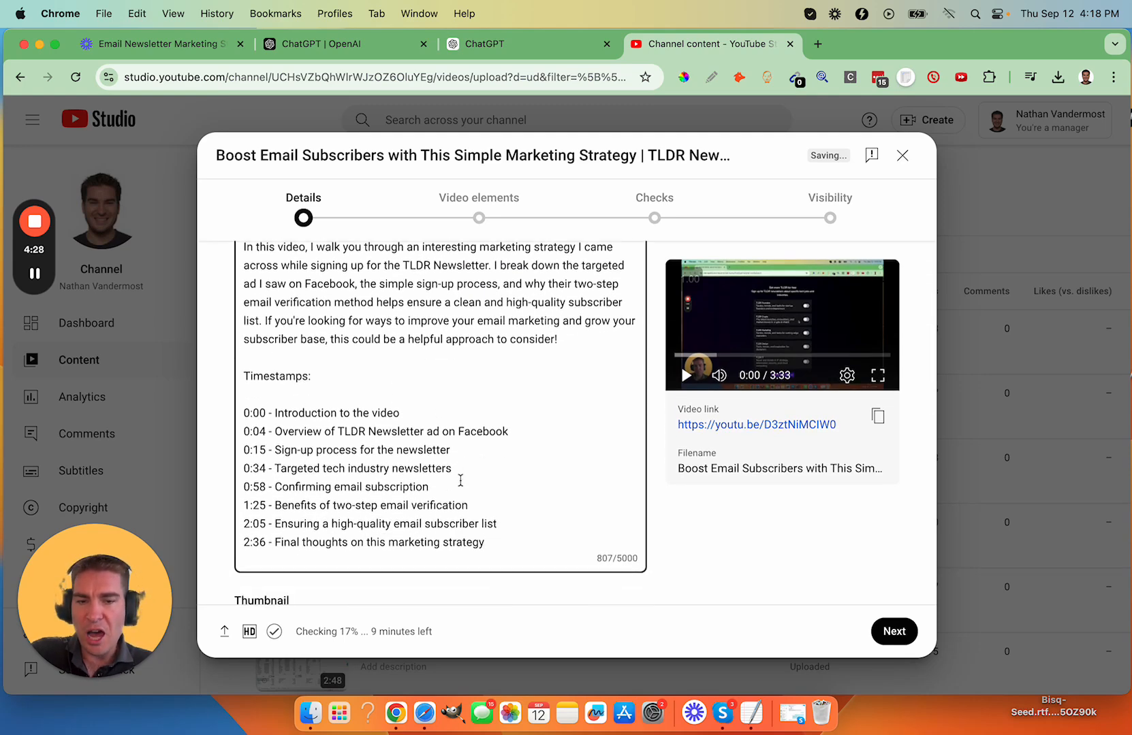
scroll(662, 497, "down", 5)
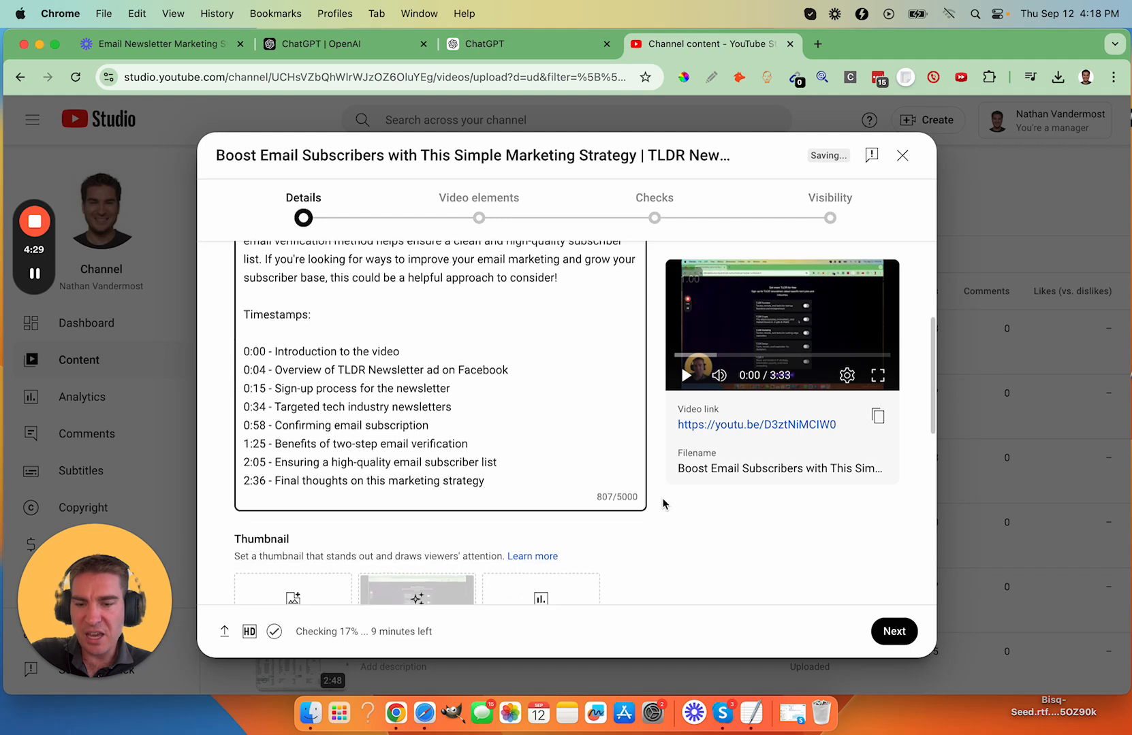
scroll(662, 498, "down", 8)
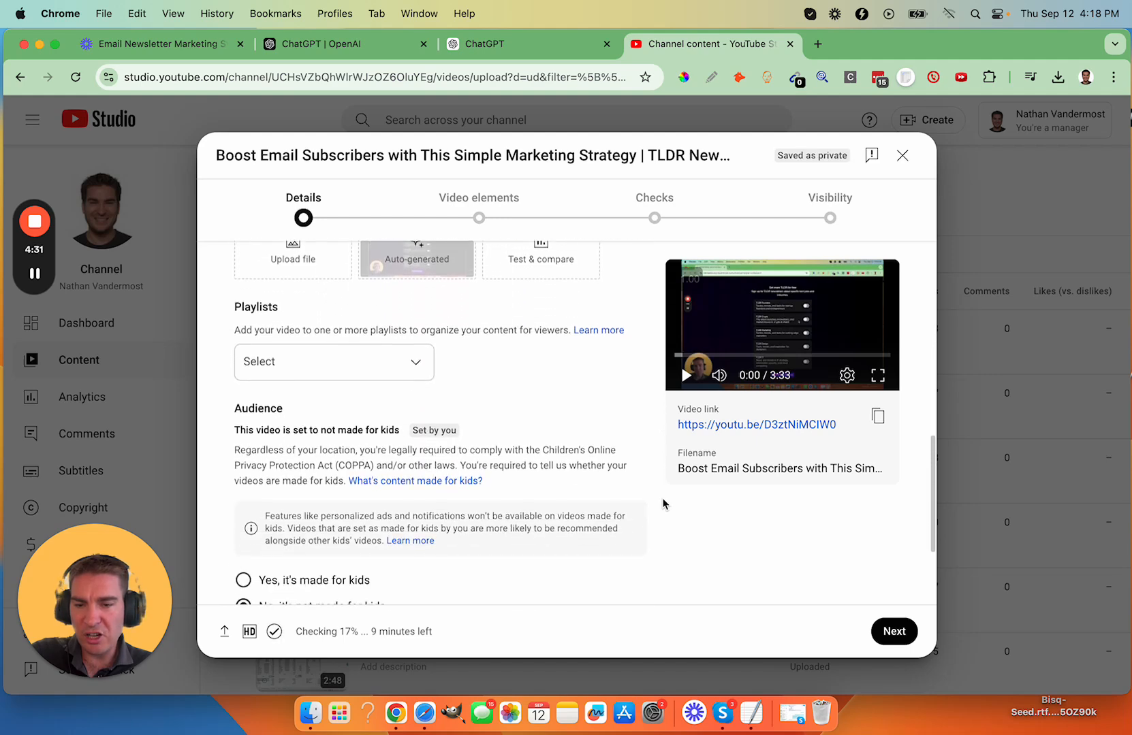
left_click(267, 525)
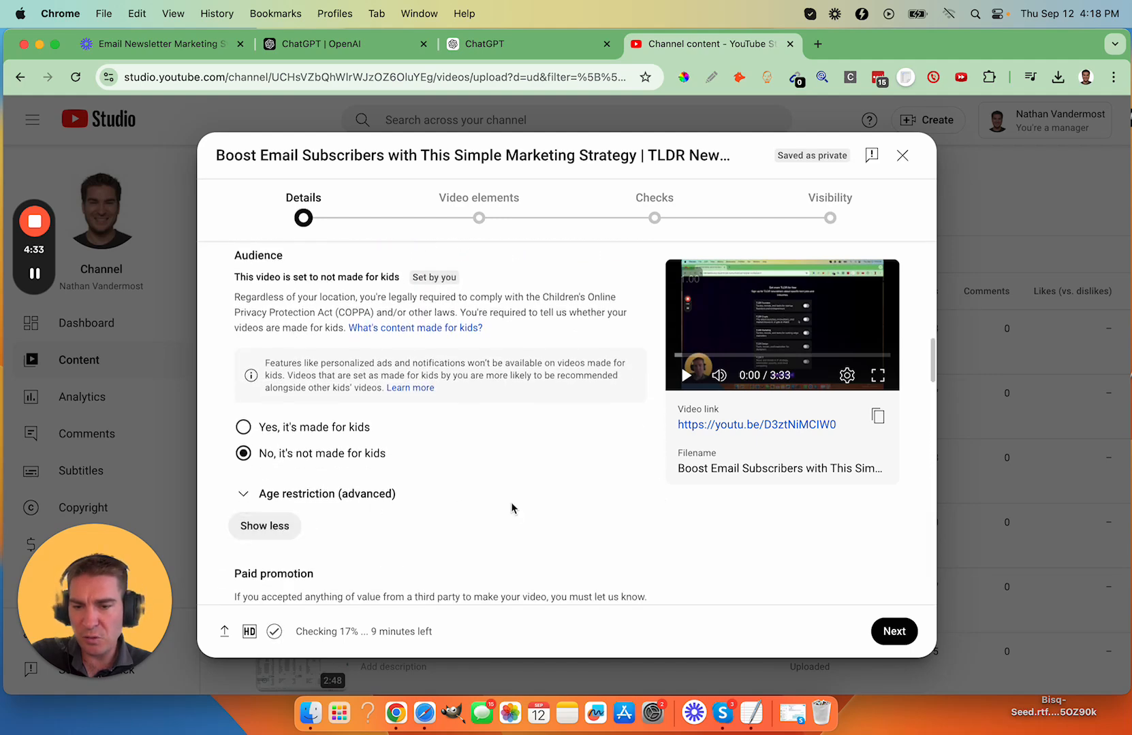
scroll(512, 507, "down", 7)
scroll(512, 507, "down", 2)
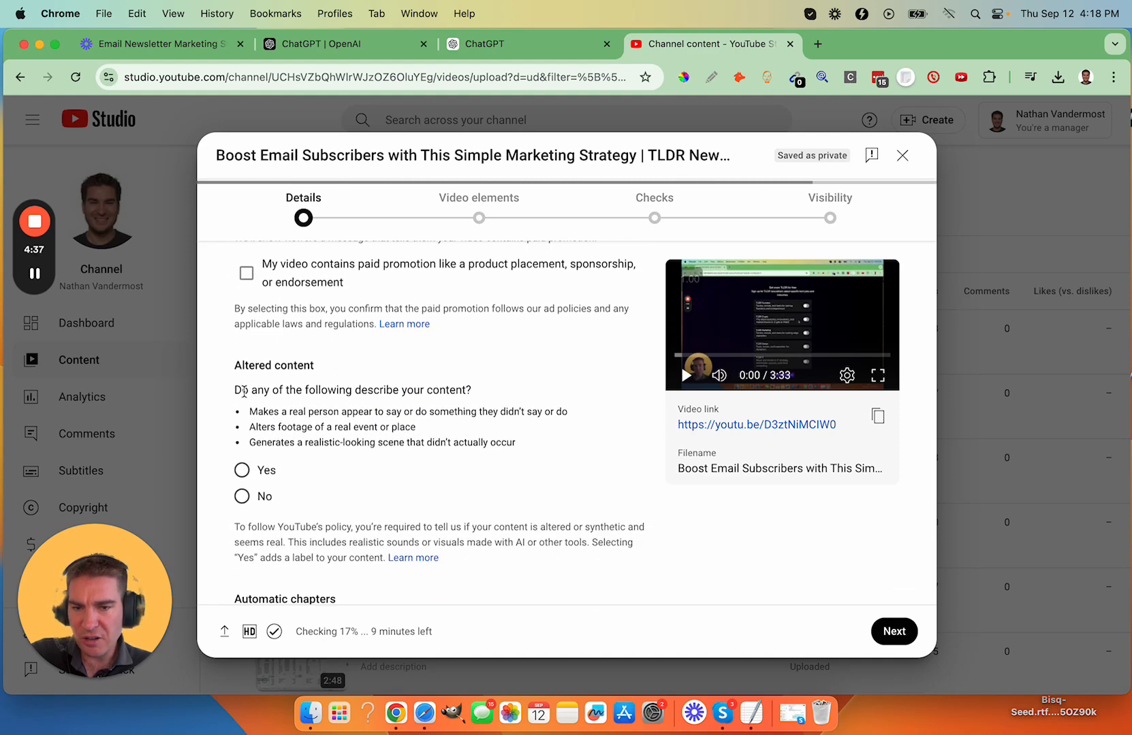
left_click(242, 496)
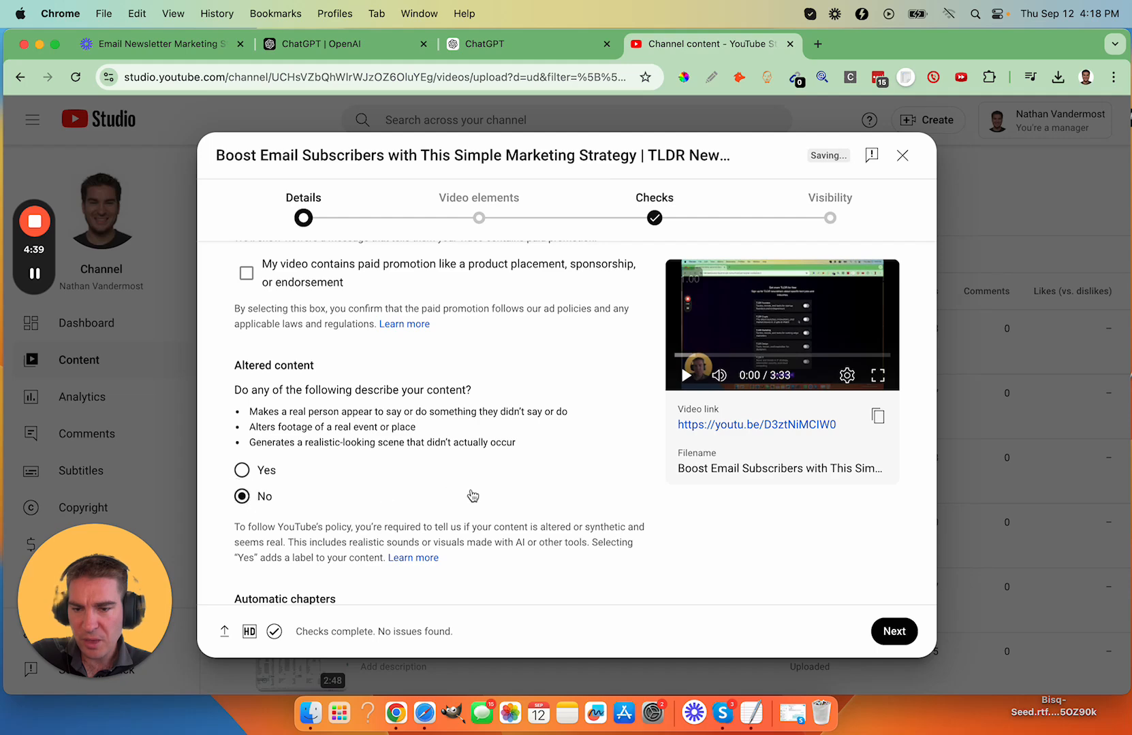
- Switch to ChatGPT and send the prompt "create 4 tags for the video"
scroll(470, 491, "down", 6)
scroll(470, 490, "down", 3)
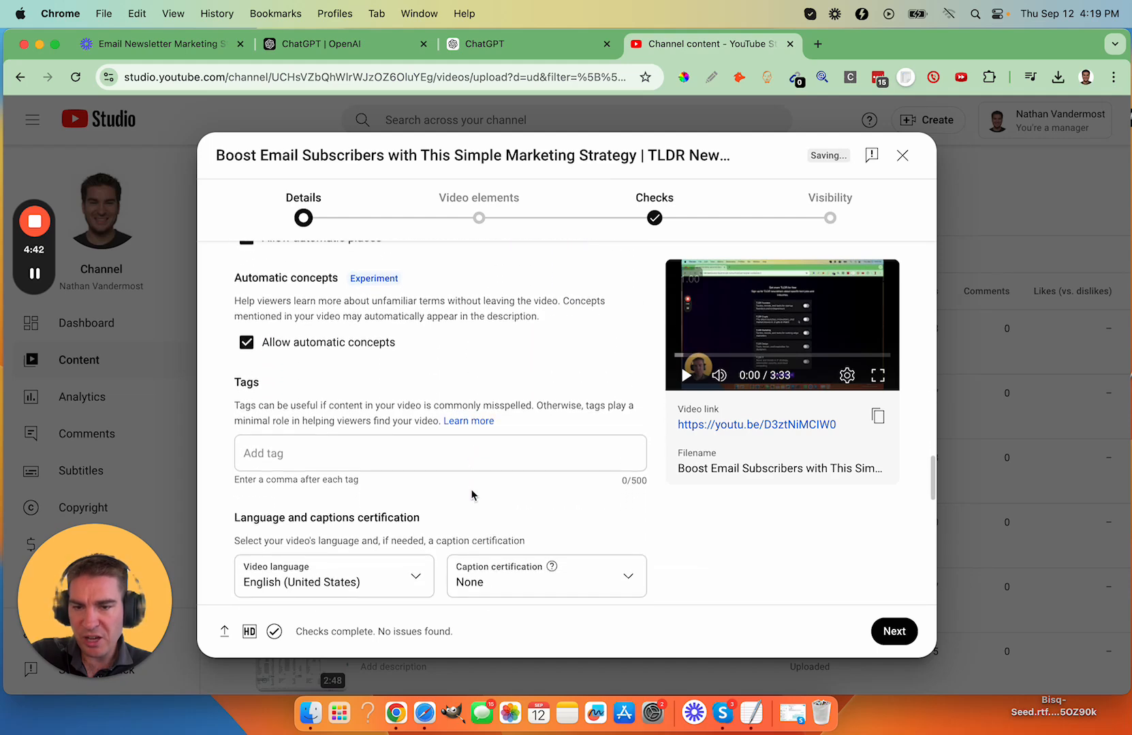
left_click(524, 44)
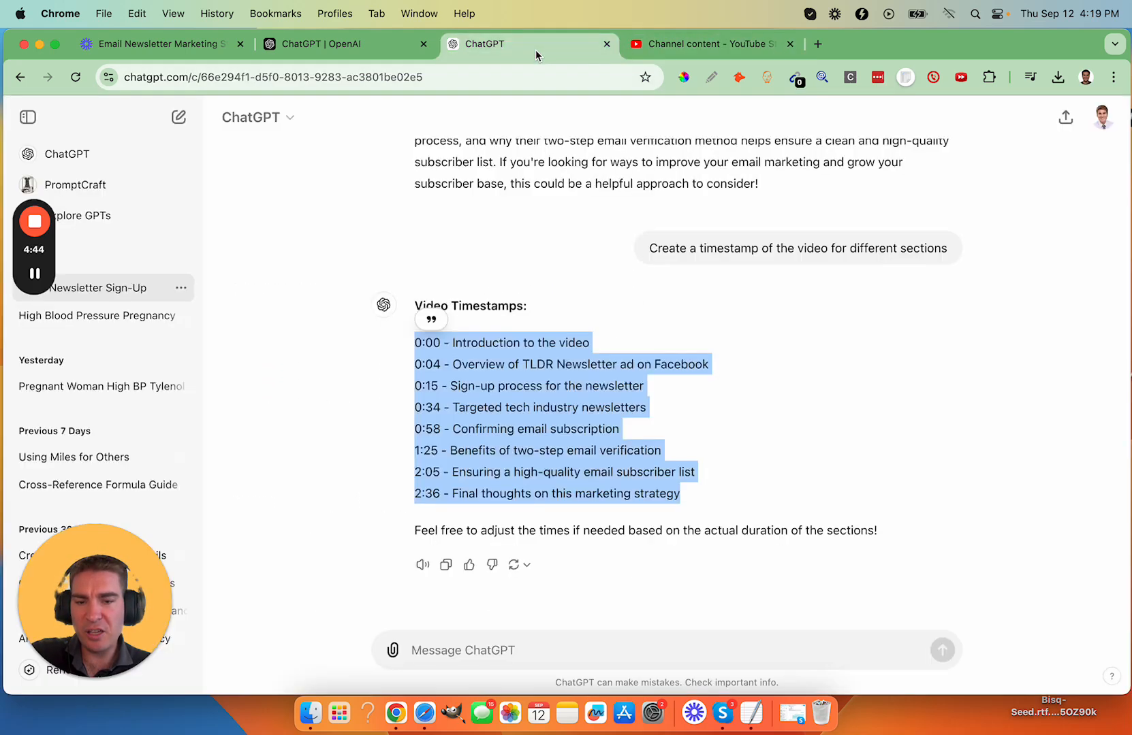
left_click(495, 652)
type("create ")
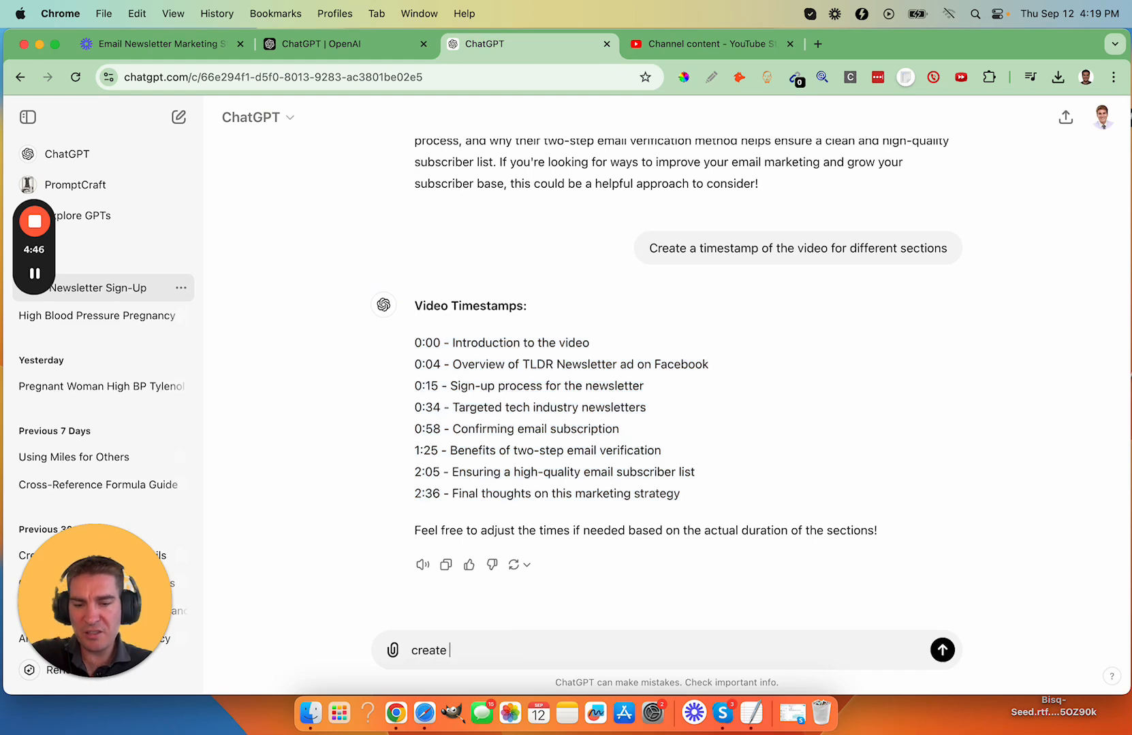
type("4 tags for the video")
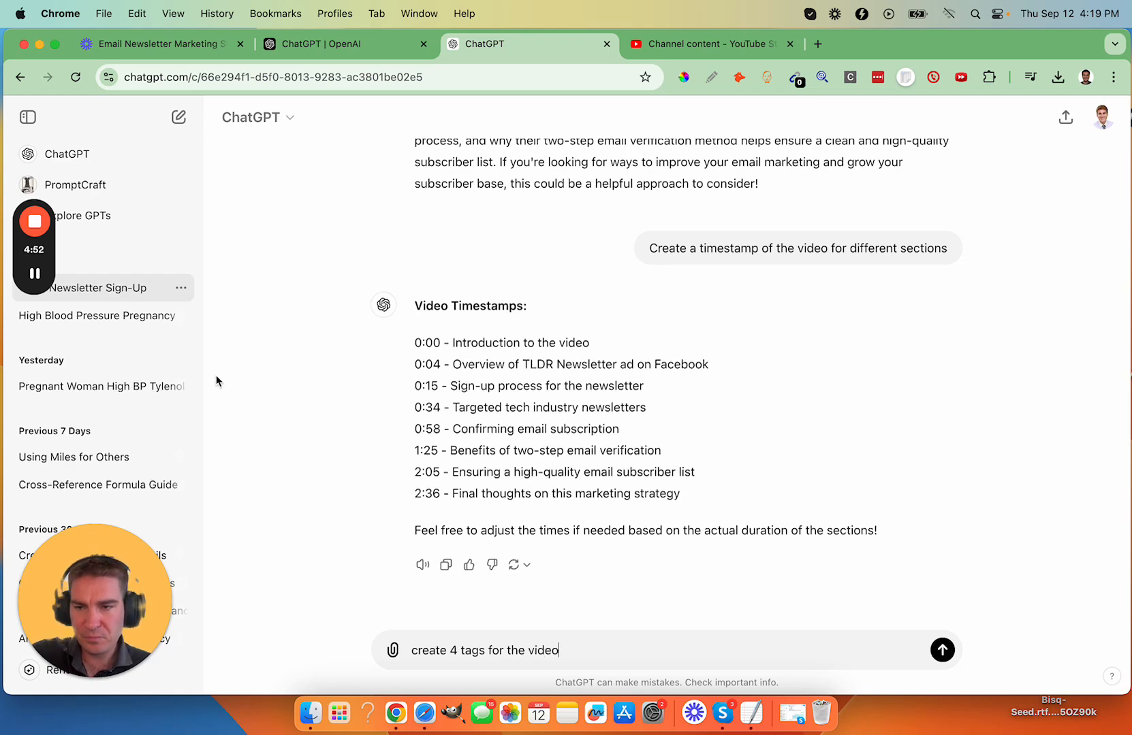
key("Return")
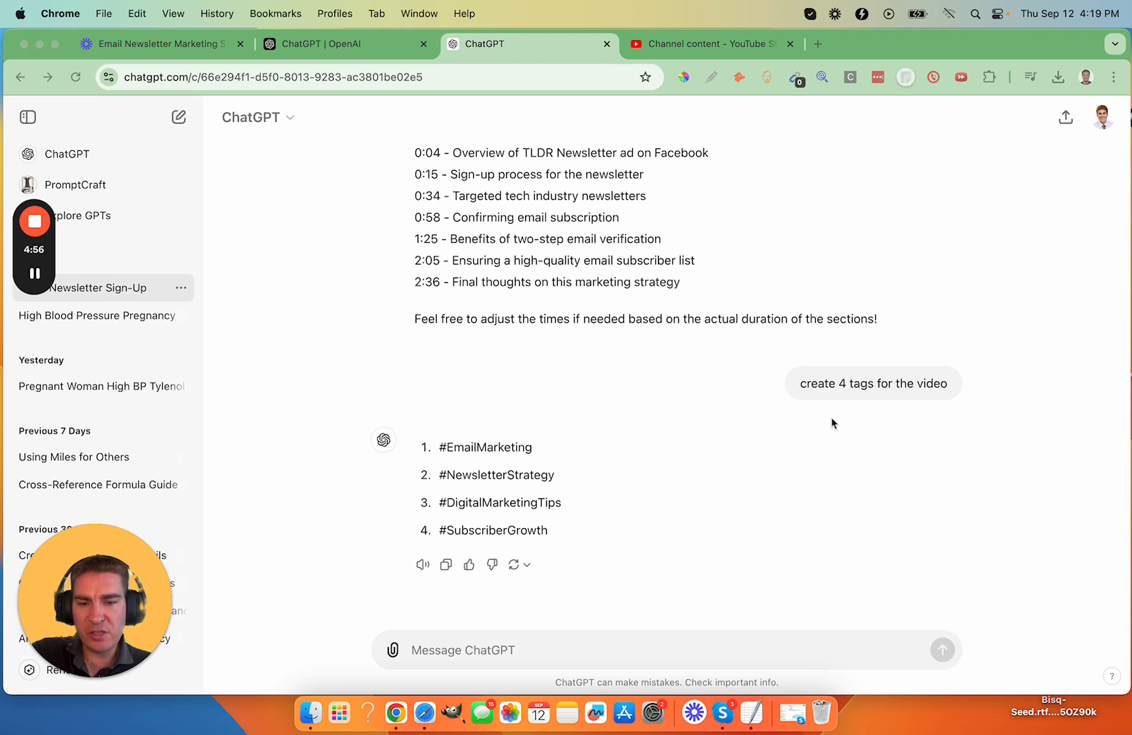
- Copy ChatGPT's numbered list of four hashtags and paste it into the video's Tags in YouTube Studio
left_click(445, 565)
left_click(634, 45)
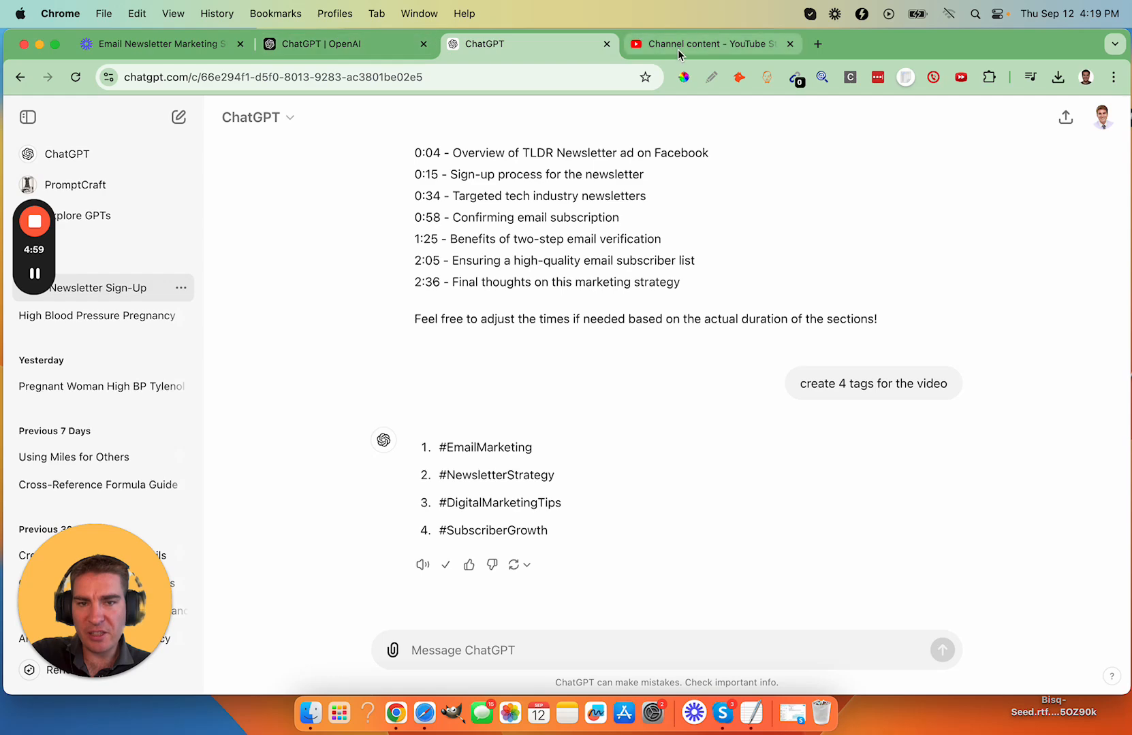
left_click(328, 463)
key("super+v")
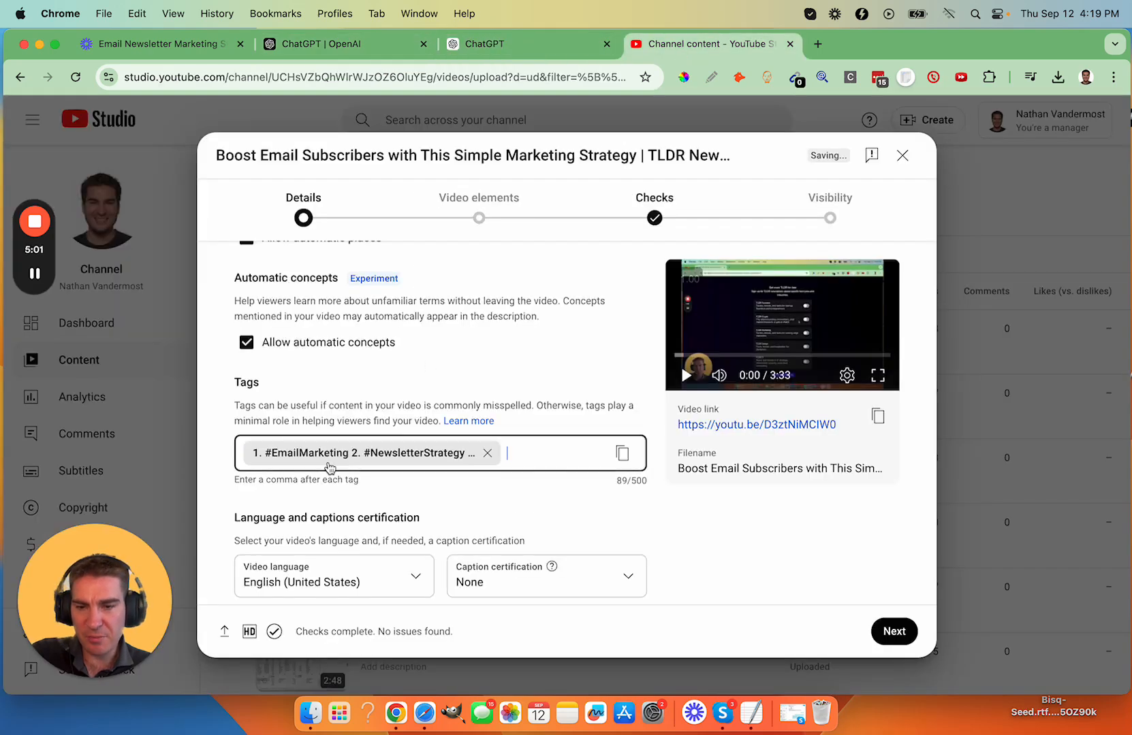
scroll(540, 448, "down", 1)
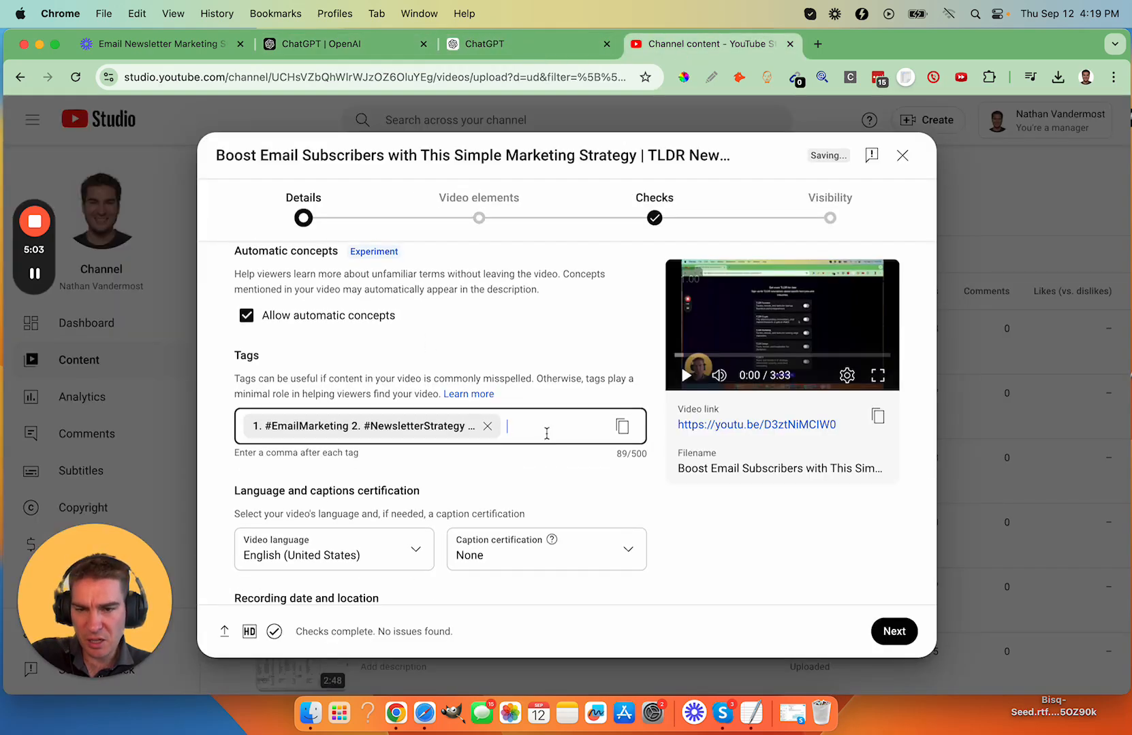
scroll(547, 433, "up", 1)
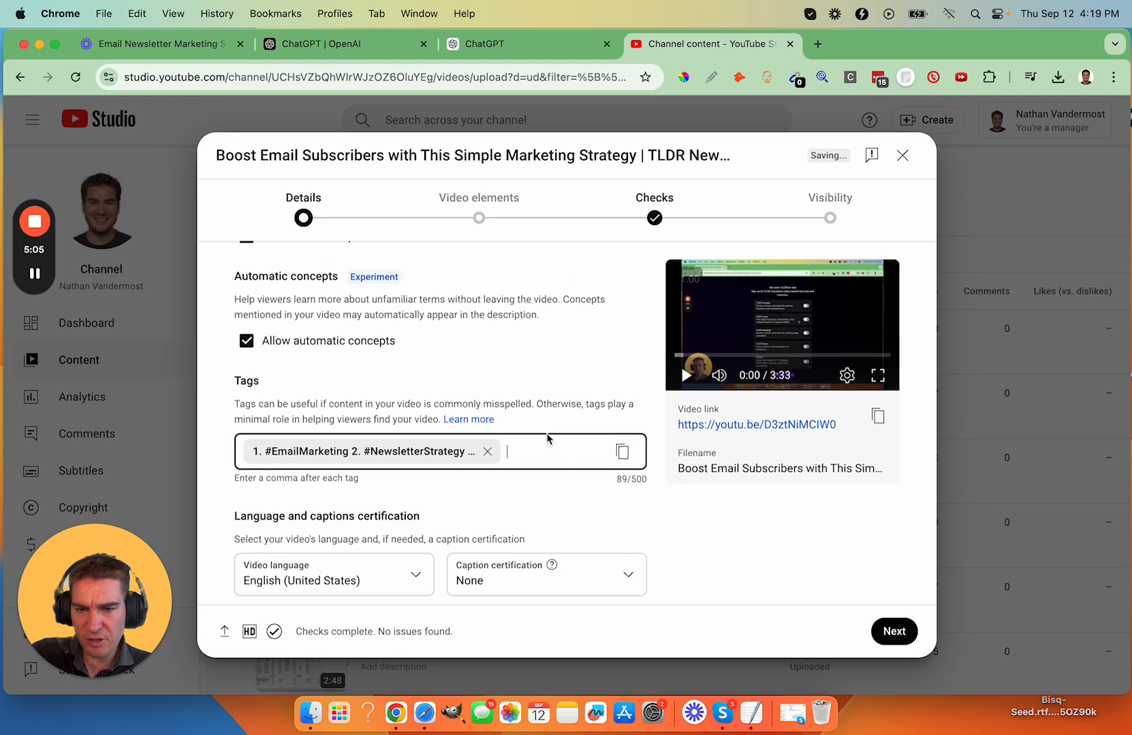
- Switch to ChatGPT and send the prompt "seperate the tags with a comma"
left_click(549, 47)
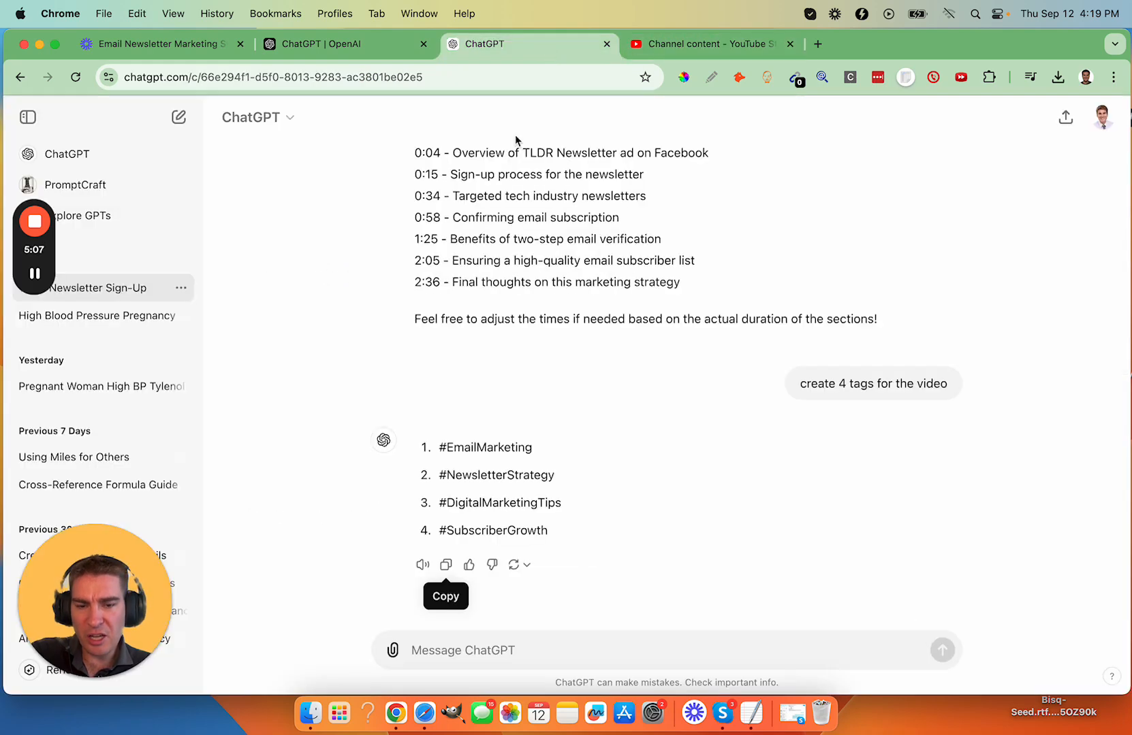
type("sep")
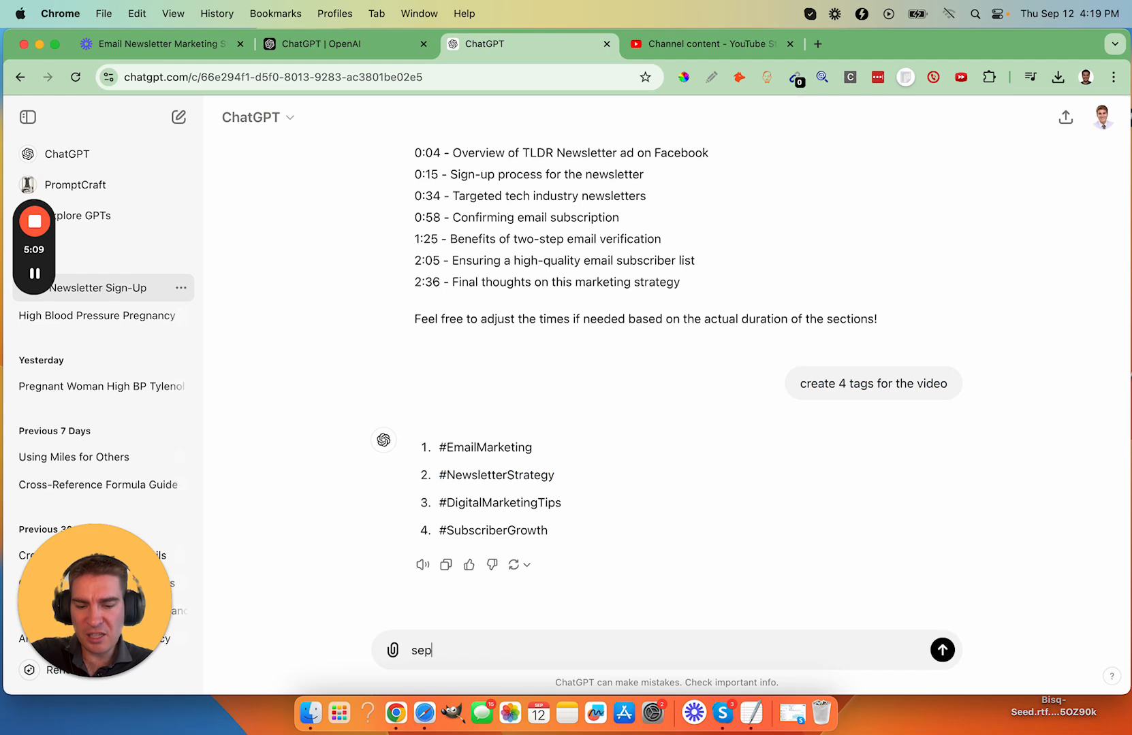
type("erate the tags with a comma")
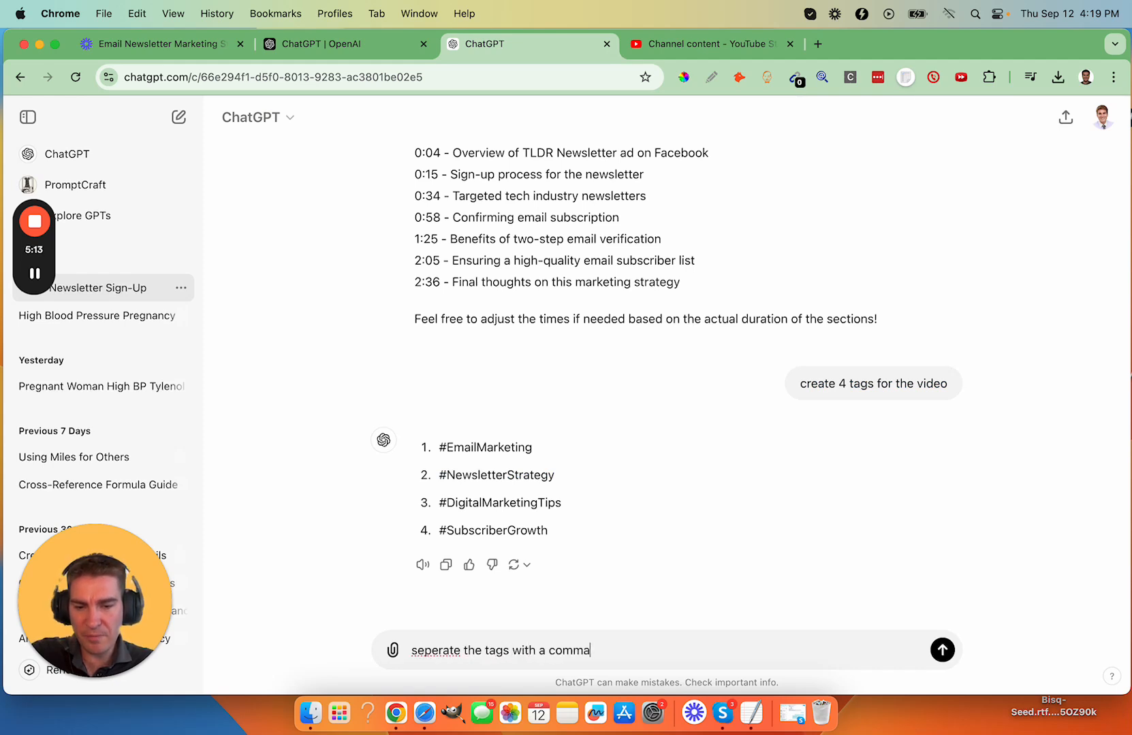
key("Return")
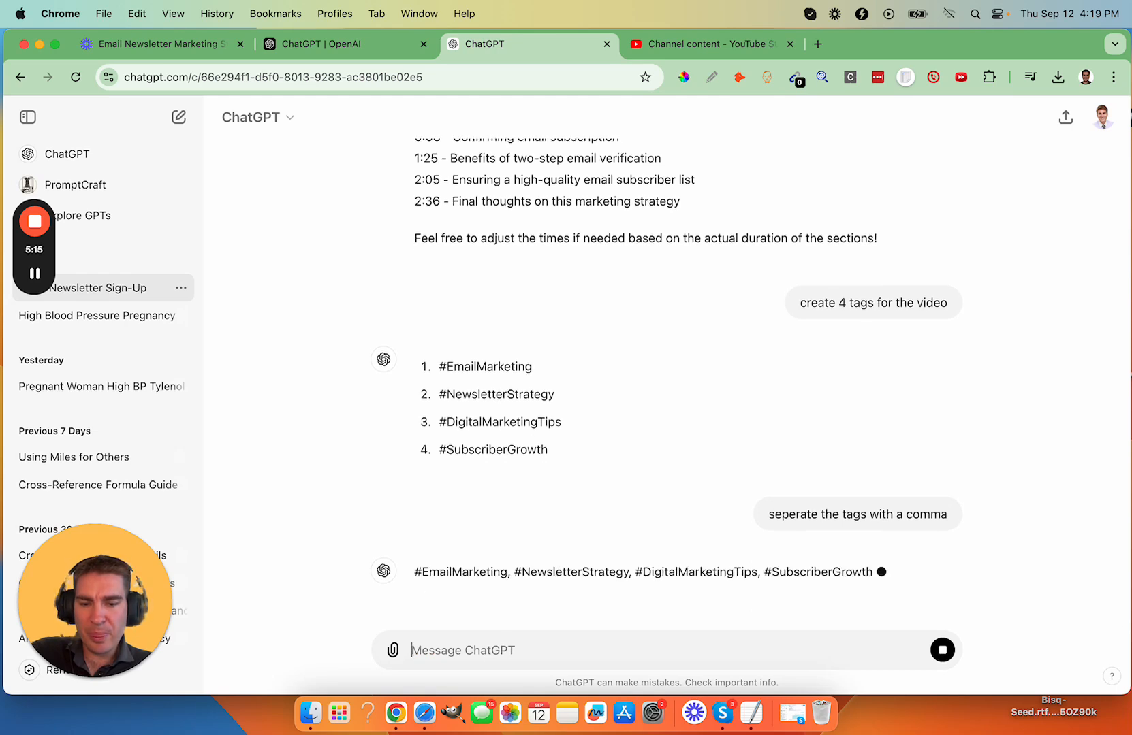
- Copy ChatGPT's comma-separated hashtags and use them to replace the single combined tag in the video's Tags in YouTube Studio
left_click(445, 564)
left_click(659, 47)
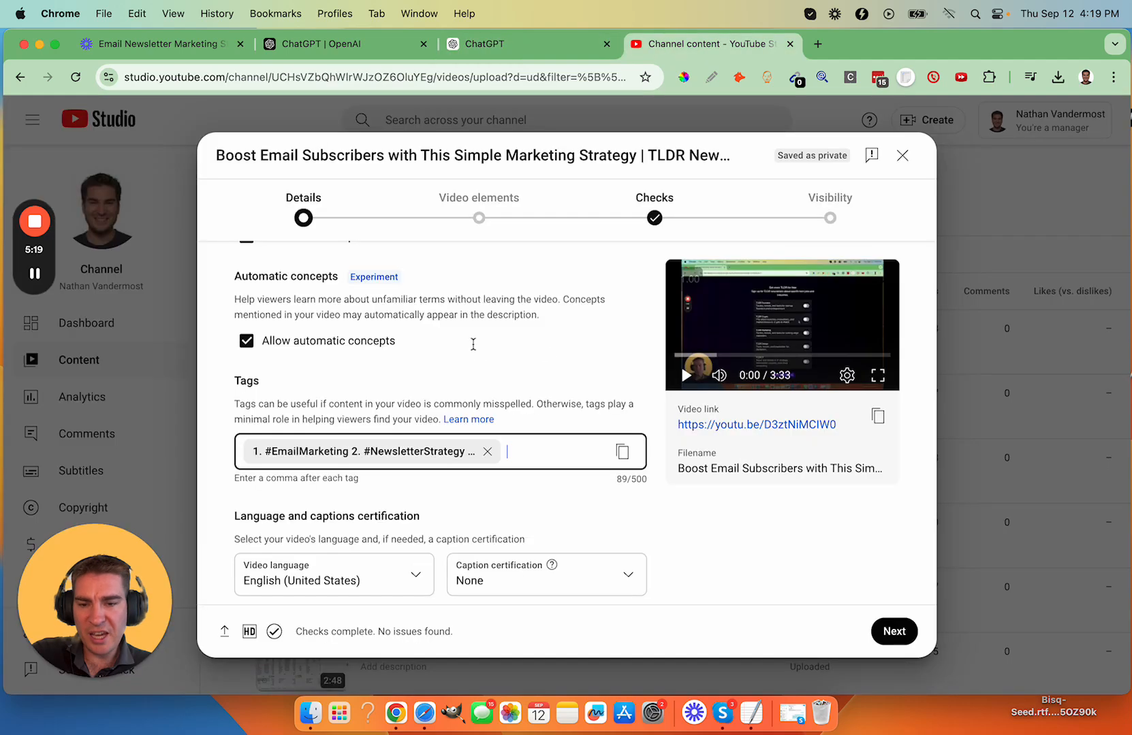
left_click(571, 454)
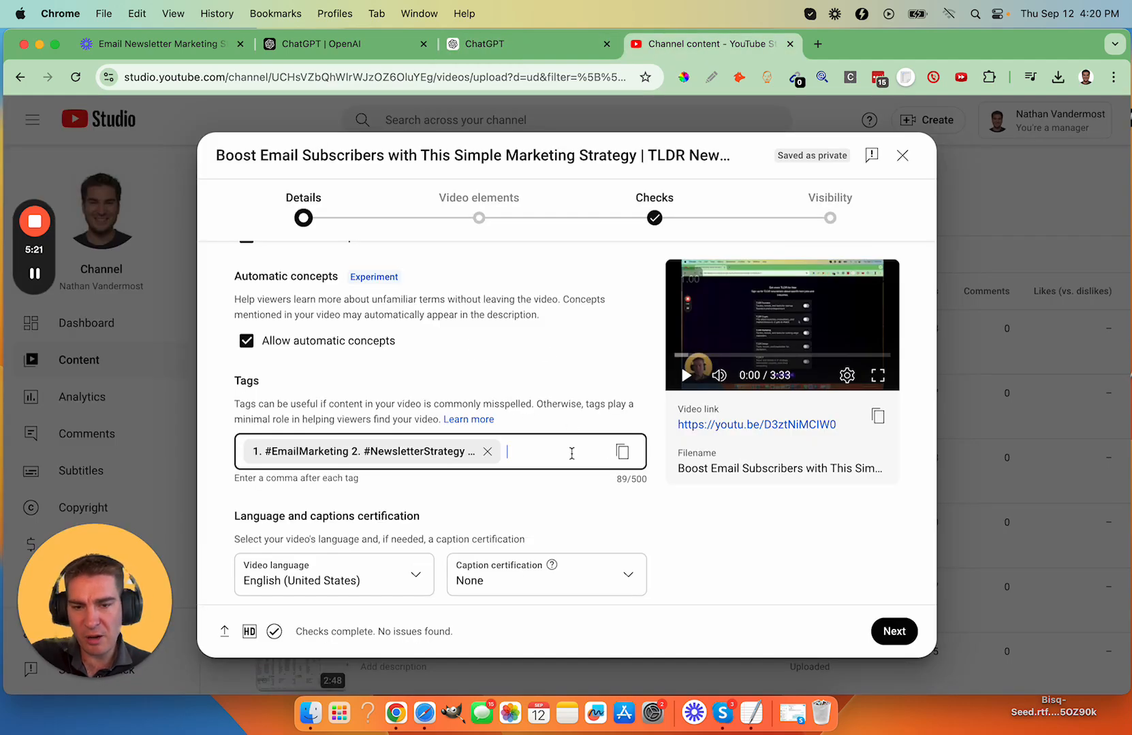
left_click(489, 451)
left_click(491, 450)
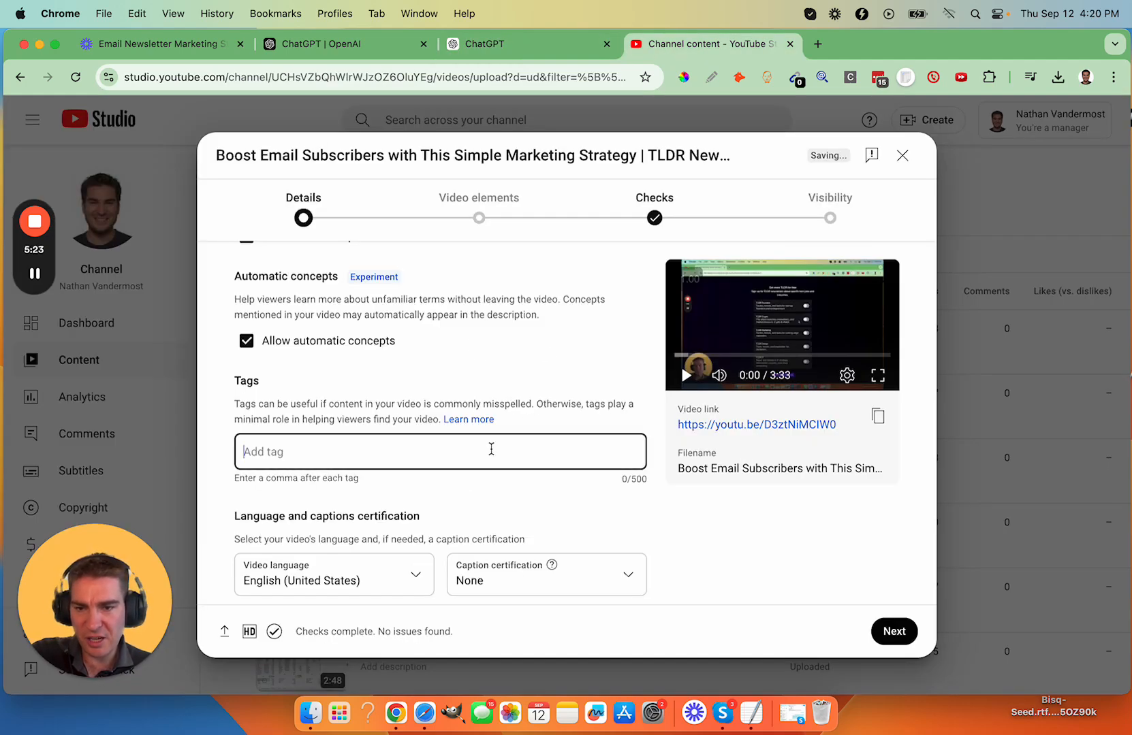
key("super+v")
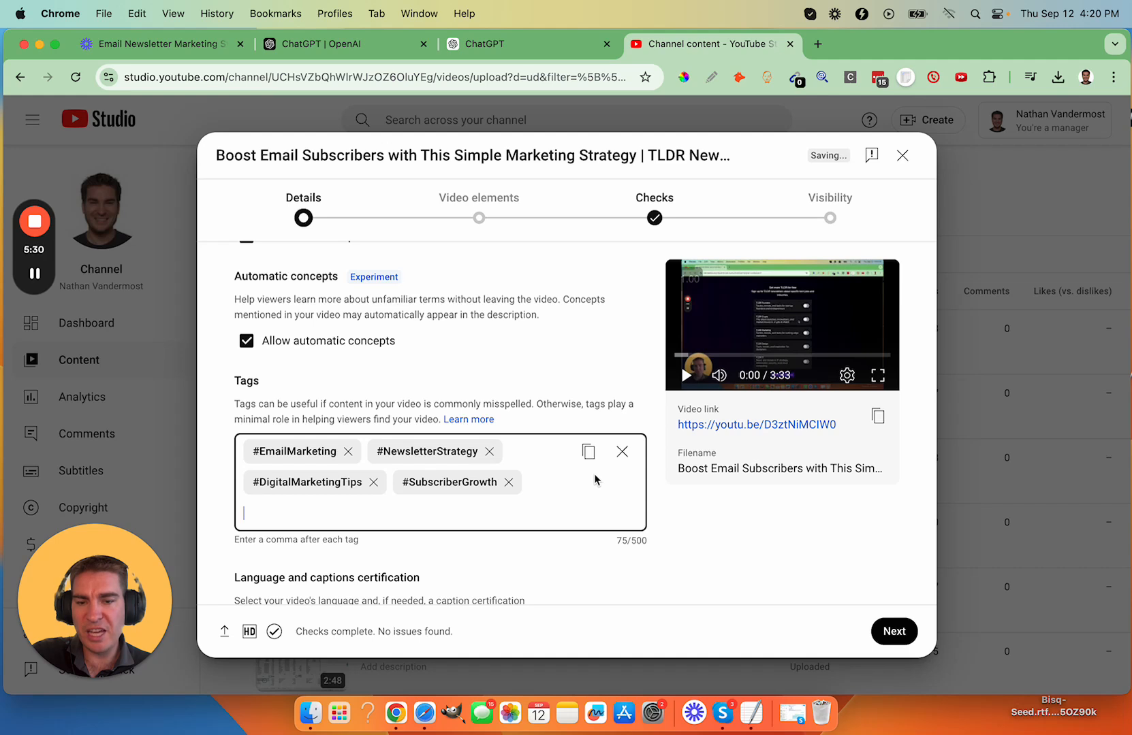
left_click(658, 485)
- Review the remaining detail settings below the tags, including the caption certification options, Shorts remixing and category
scroll(658, 486, "down", 2)
scroll(658, 486, "down", 3)
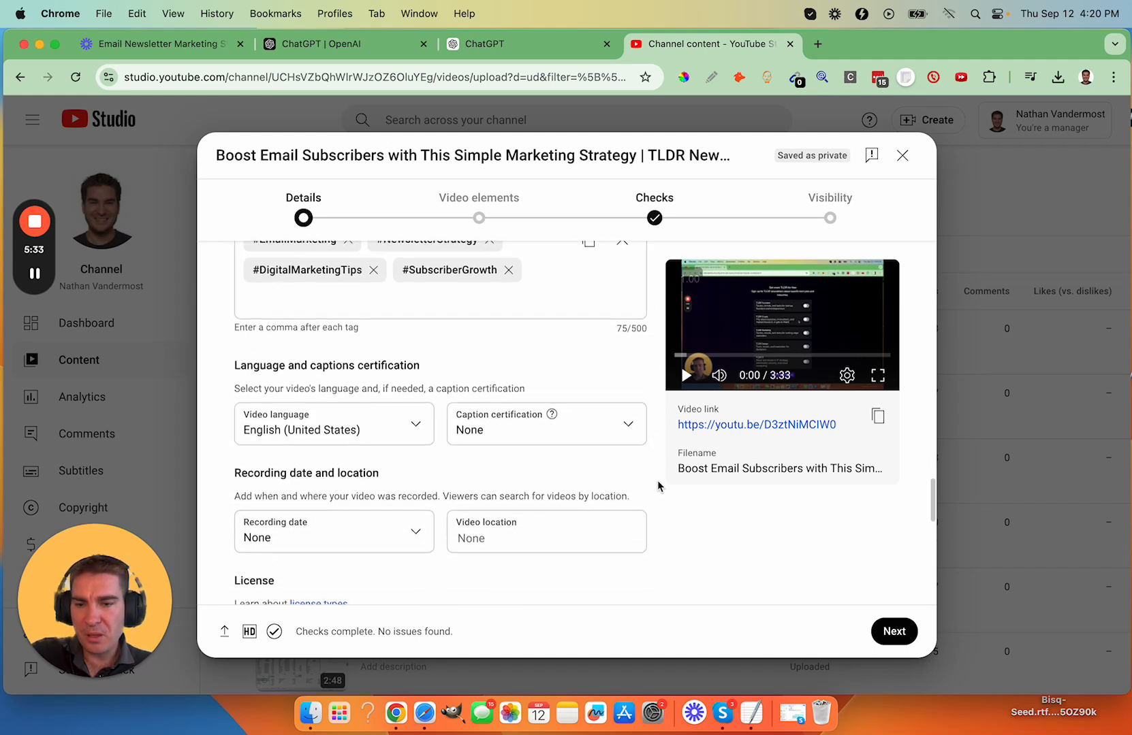
scroll(658, 486, "down", 1)
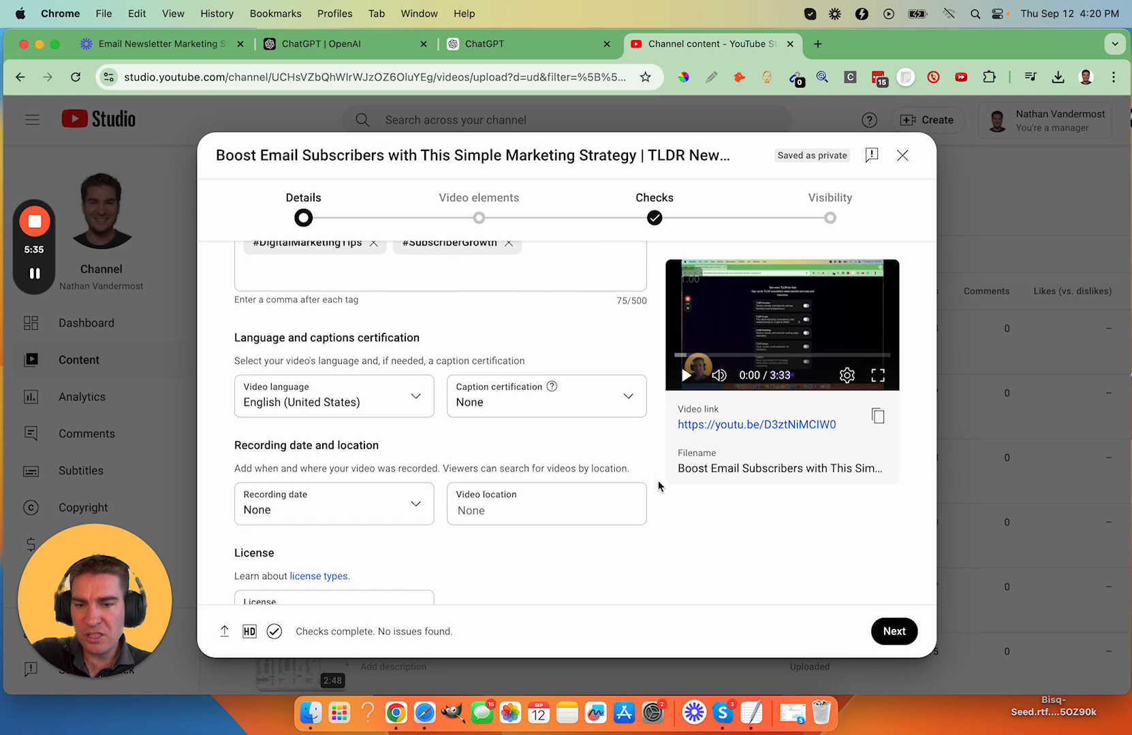
scroll(658, 485, "down", 4)
scroll(658, 487, "down", 20)
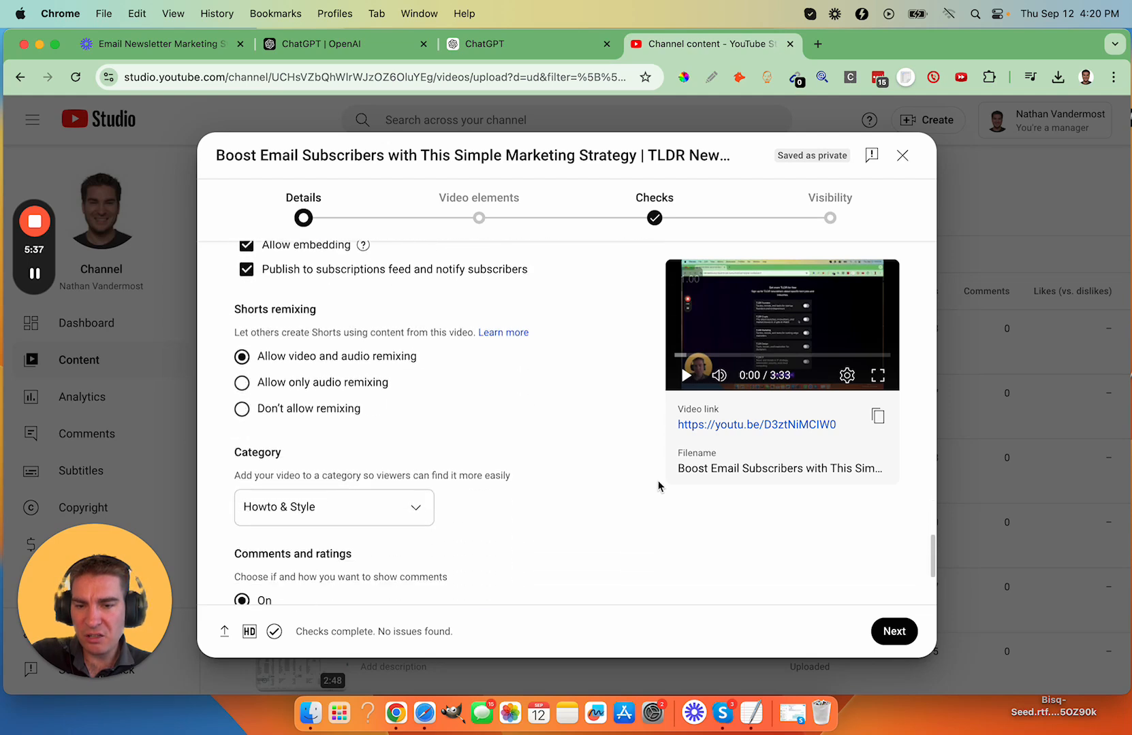
scroll(720, 525, "up", 15)
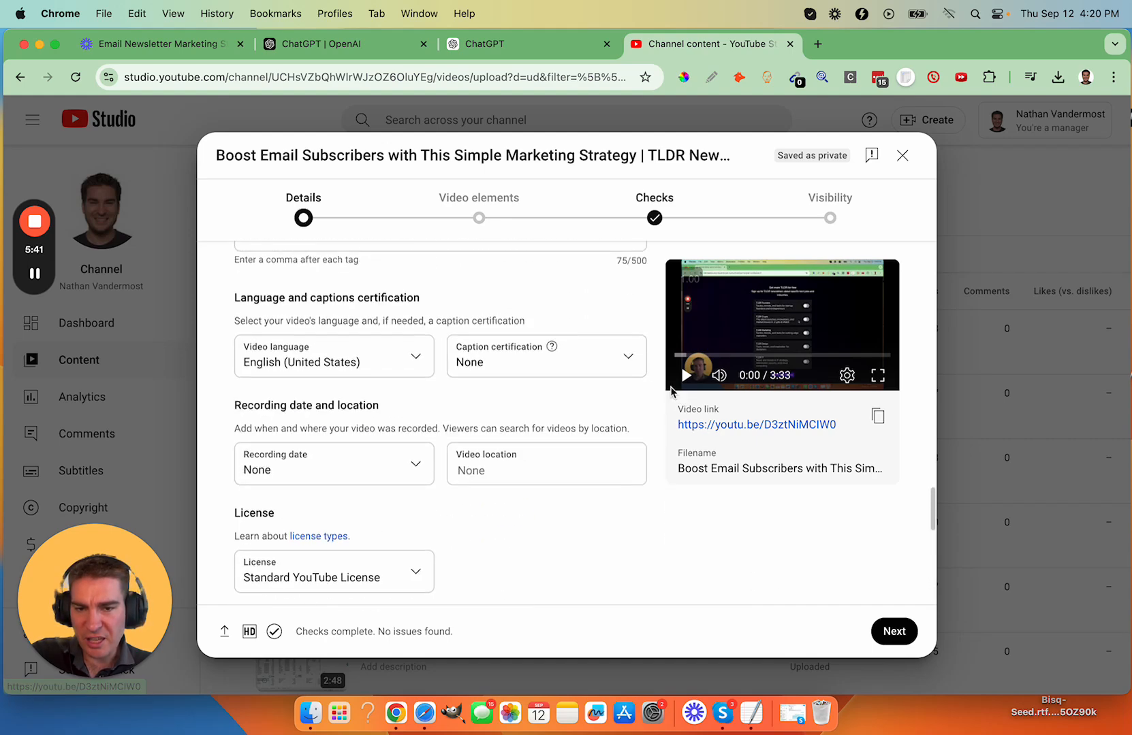
left_click(636, 367)
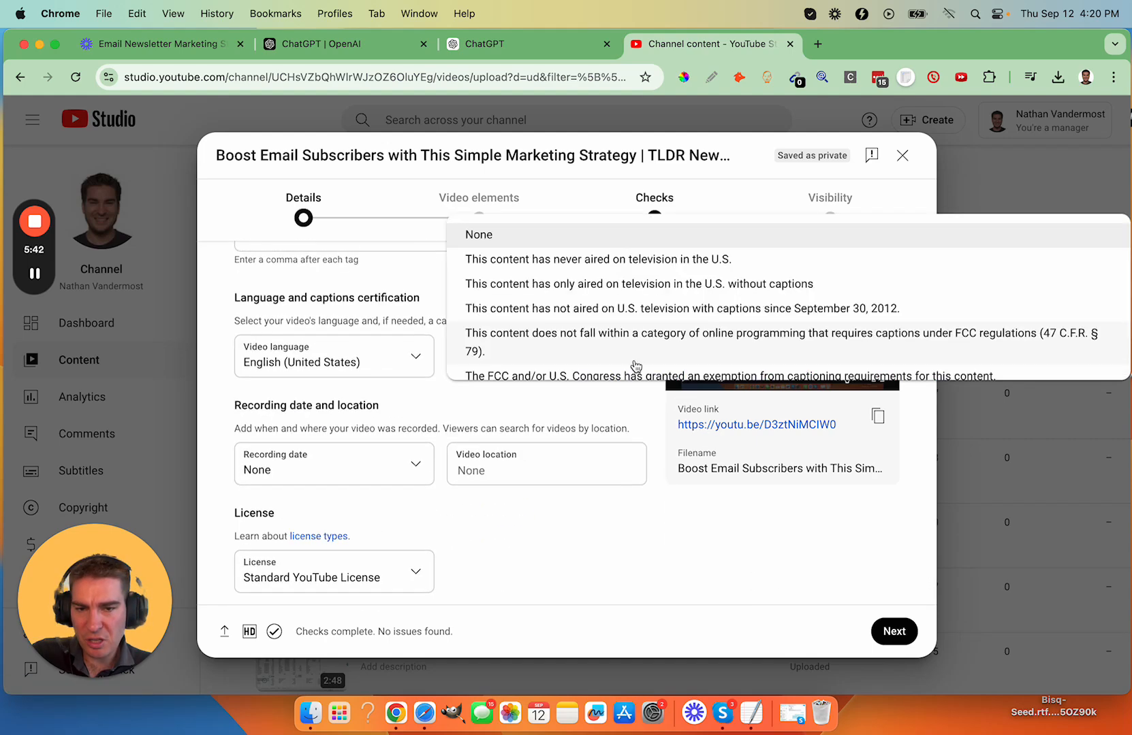
left_click(648, 412)
- Advance the upload past Video elements and Checks to the Visibility stage without adding subtitles, an end screen or cards
left_click(894, 630)
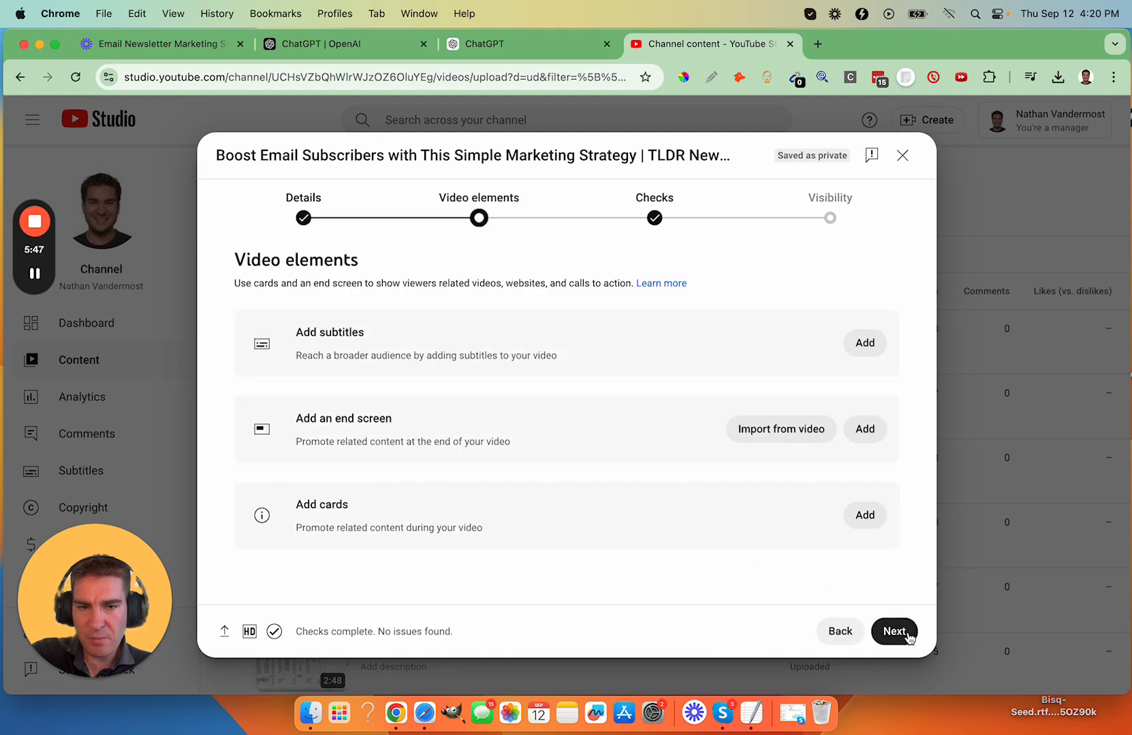
left_click(908, 634)
left_click(908, 634)
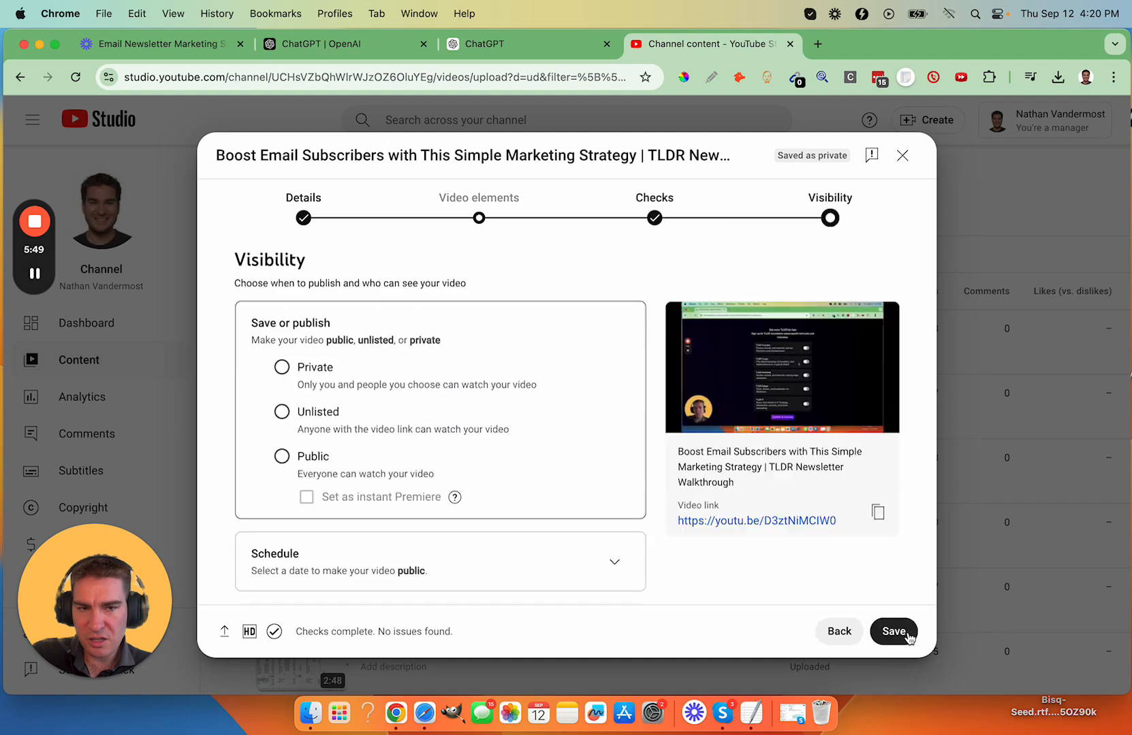
scroll(538, 468, "down", 2)
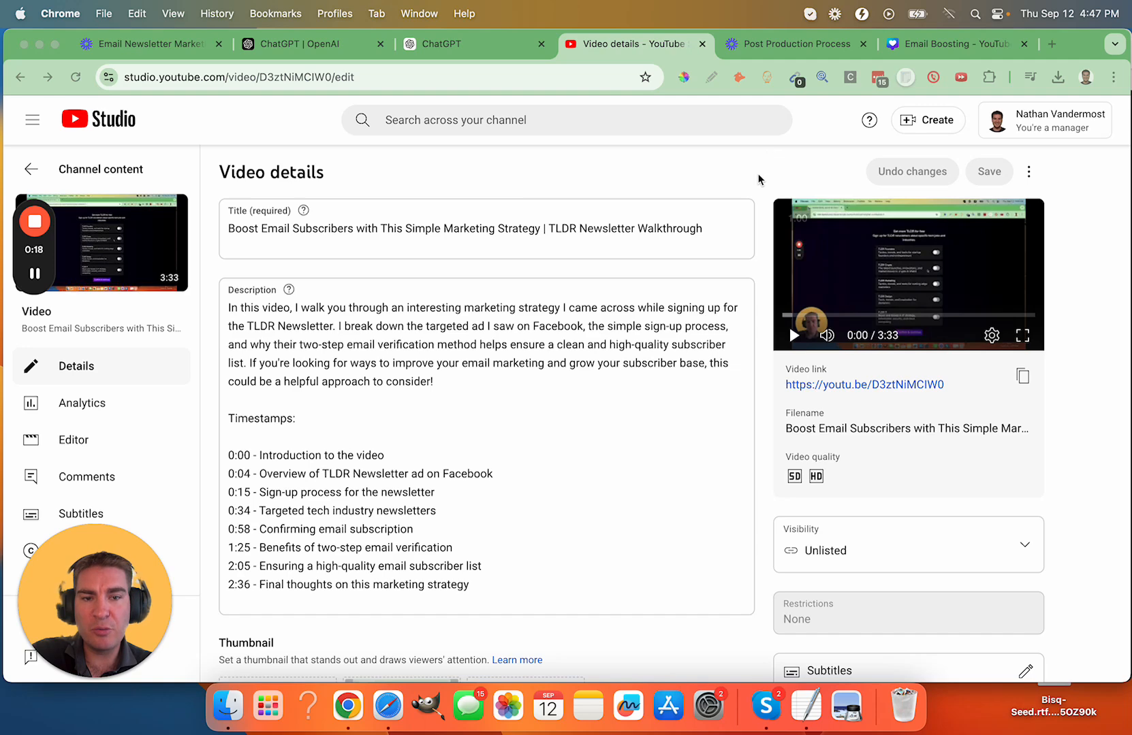
- Switch to TextEdit to view the transcript file Email Newsletter Marketing Strategy.srt, and return to the video details in YouTube Studio
left_click(801, 698)
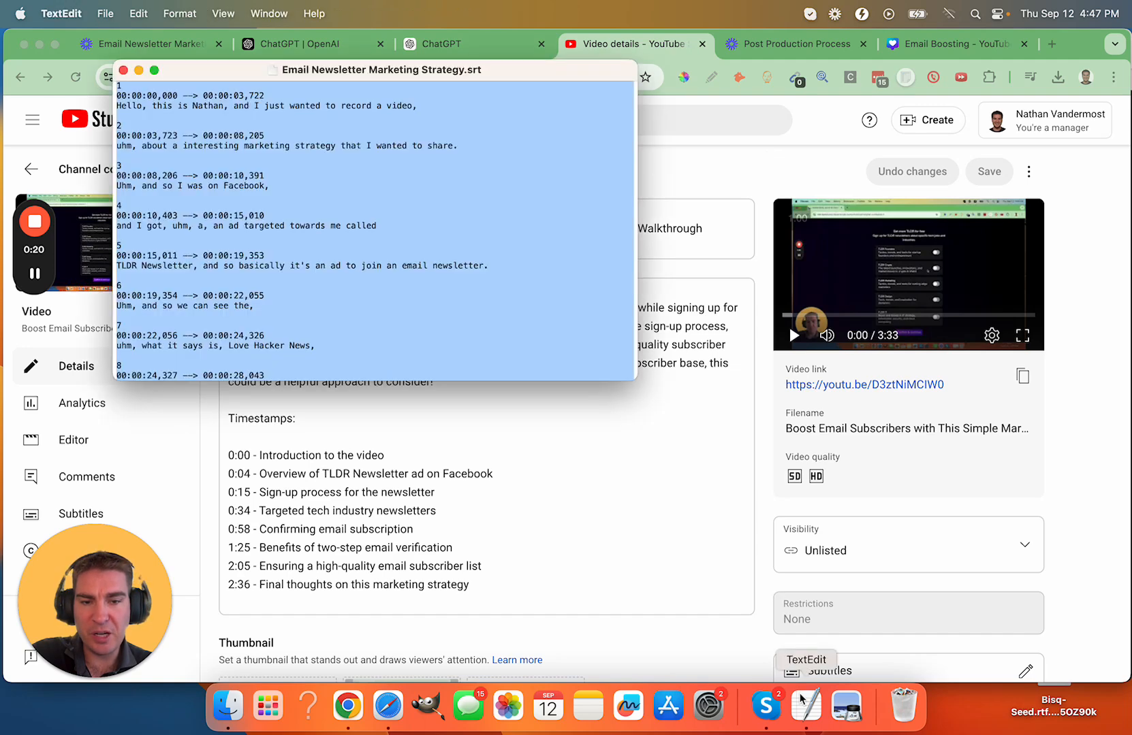
left_click(400, 196)
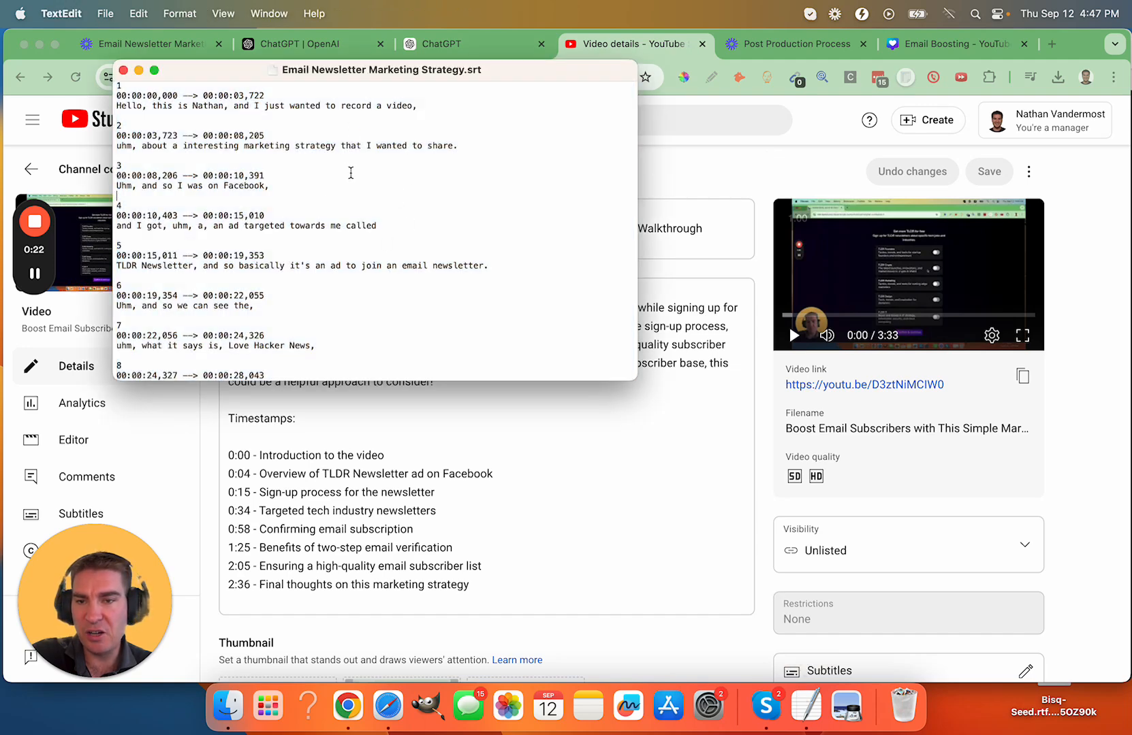
left_click(700, 180)
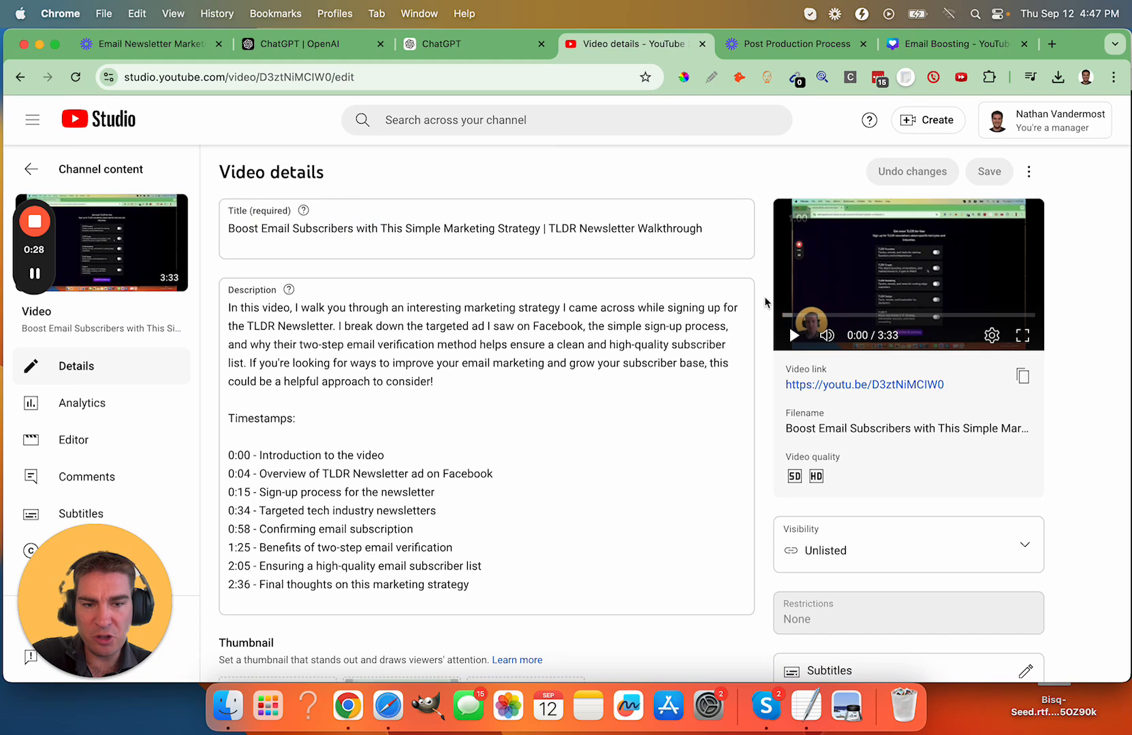
- Add English (United States) subtitles to the video by uploading Email Newsletter Marketing Strategy.srt with timing, and publish them
scroll(788, 296, "down", 5)
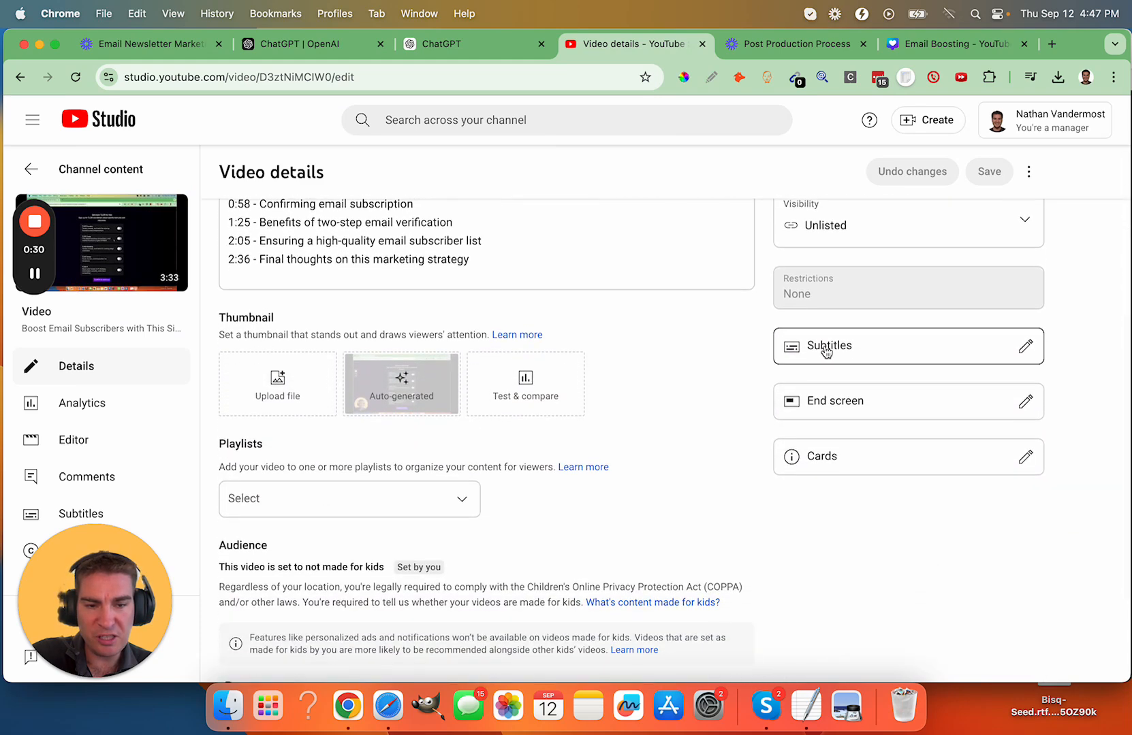
left_click(825, 348)
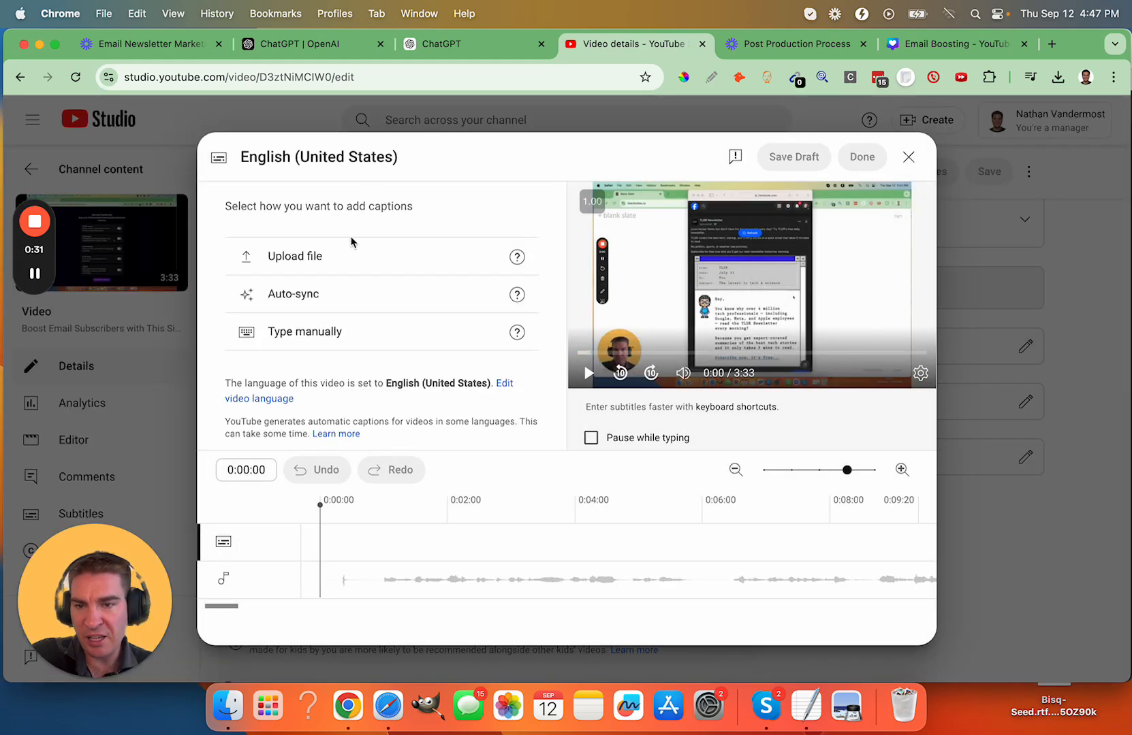
left_click(341, 263)
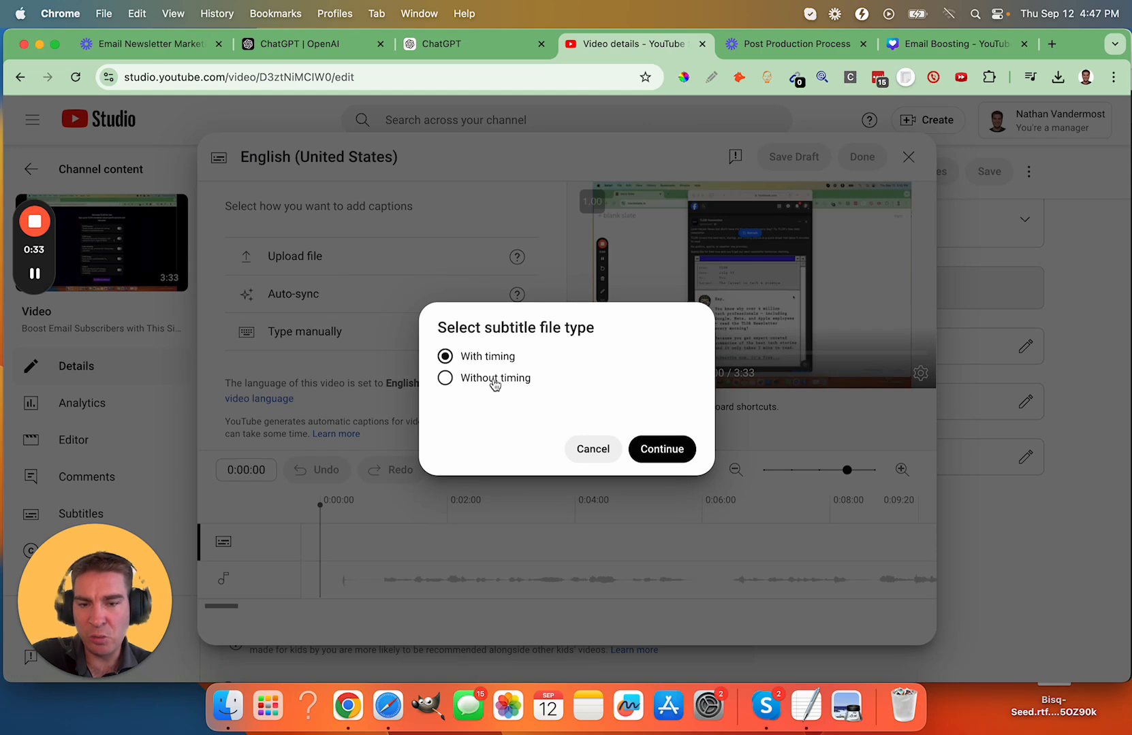
left_click(664, 451)
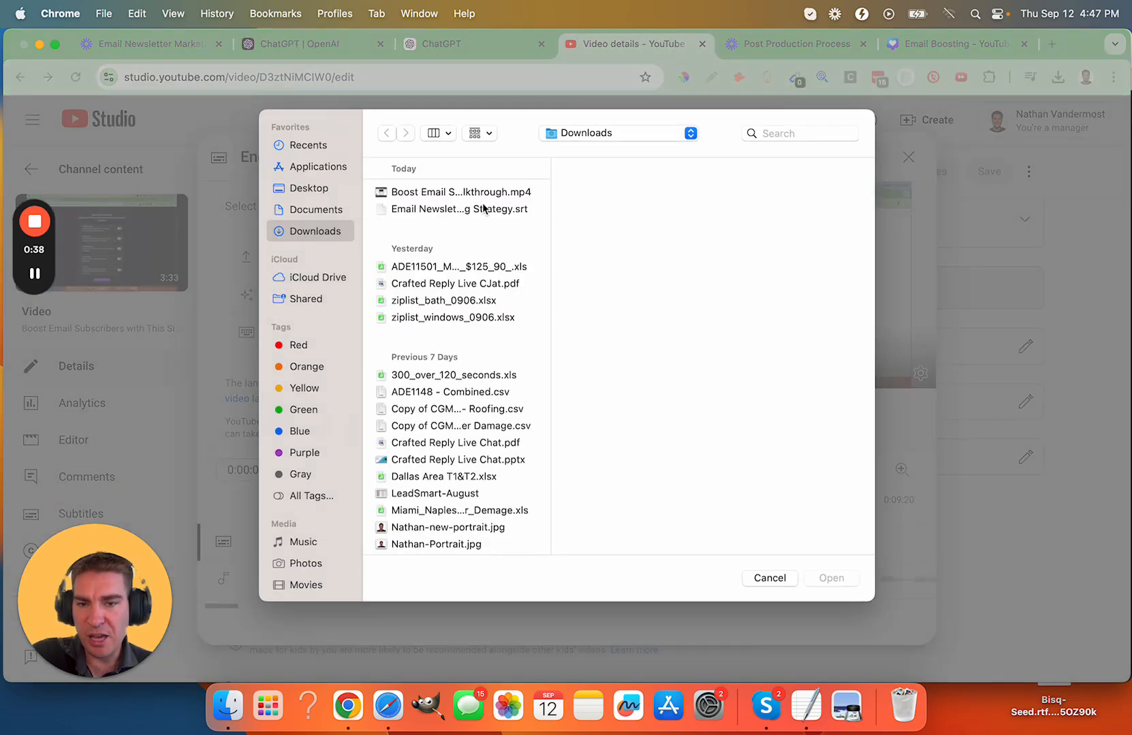
left_click(483, 210)
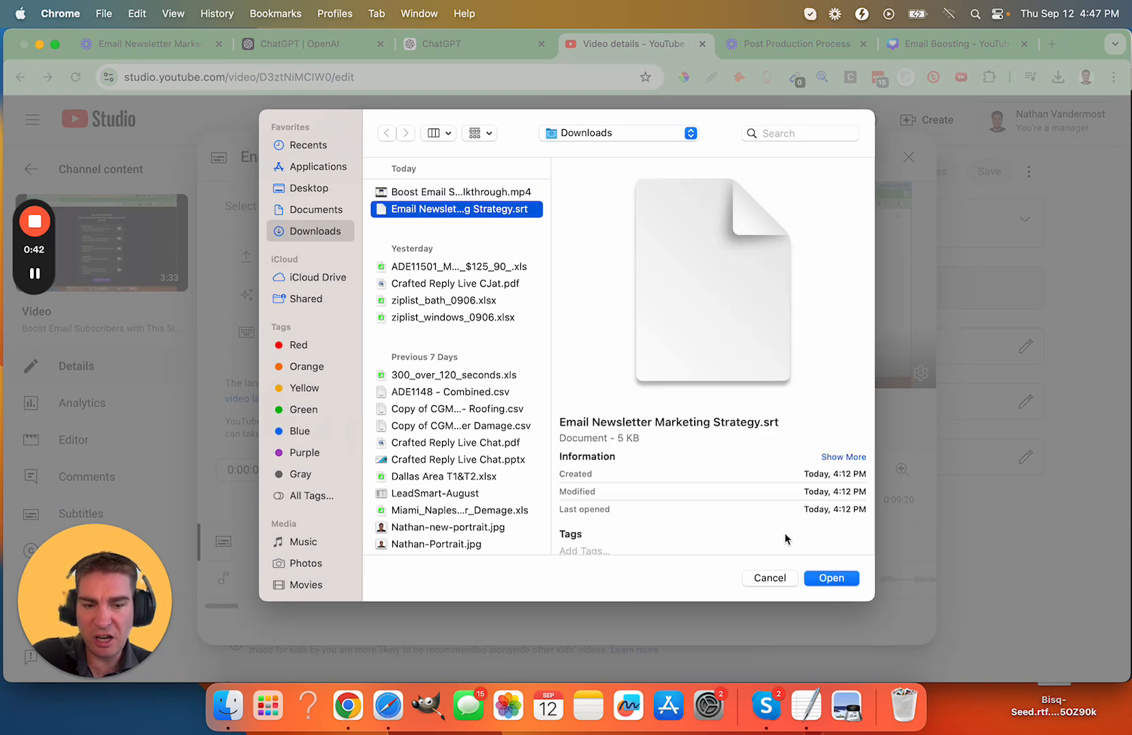
left_click(831, 578)
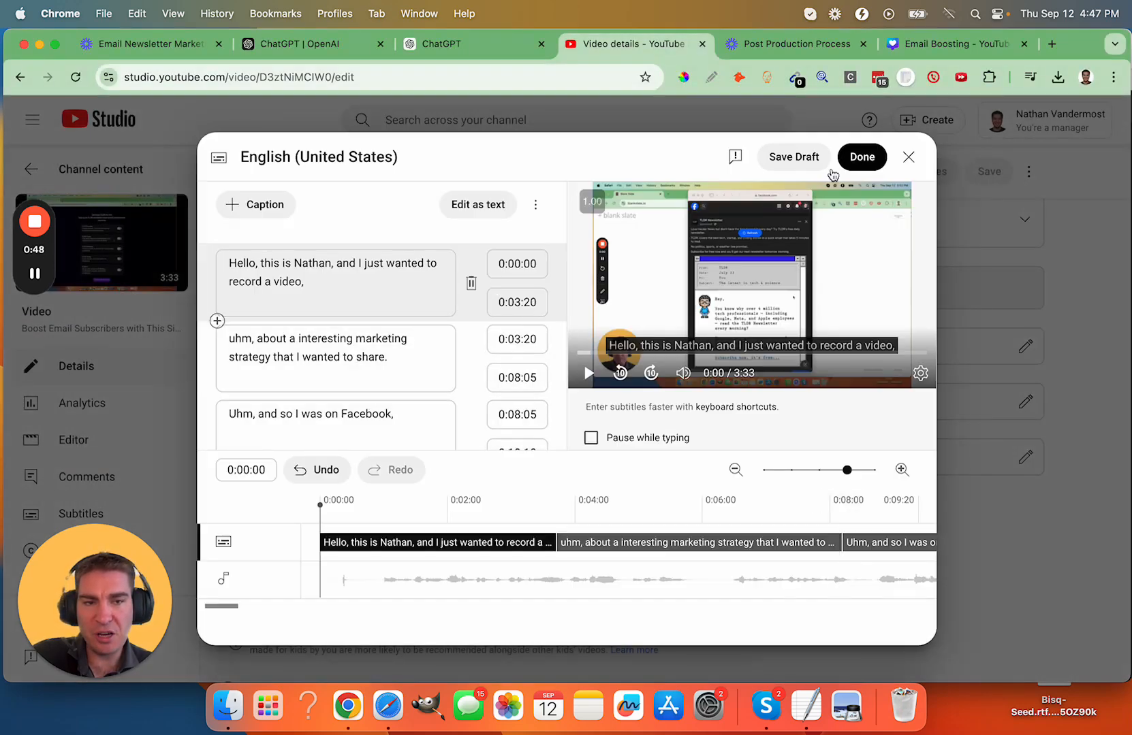
left_click(860, 158)
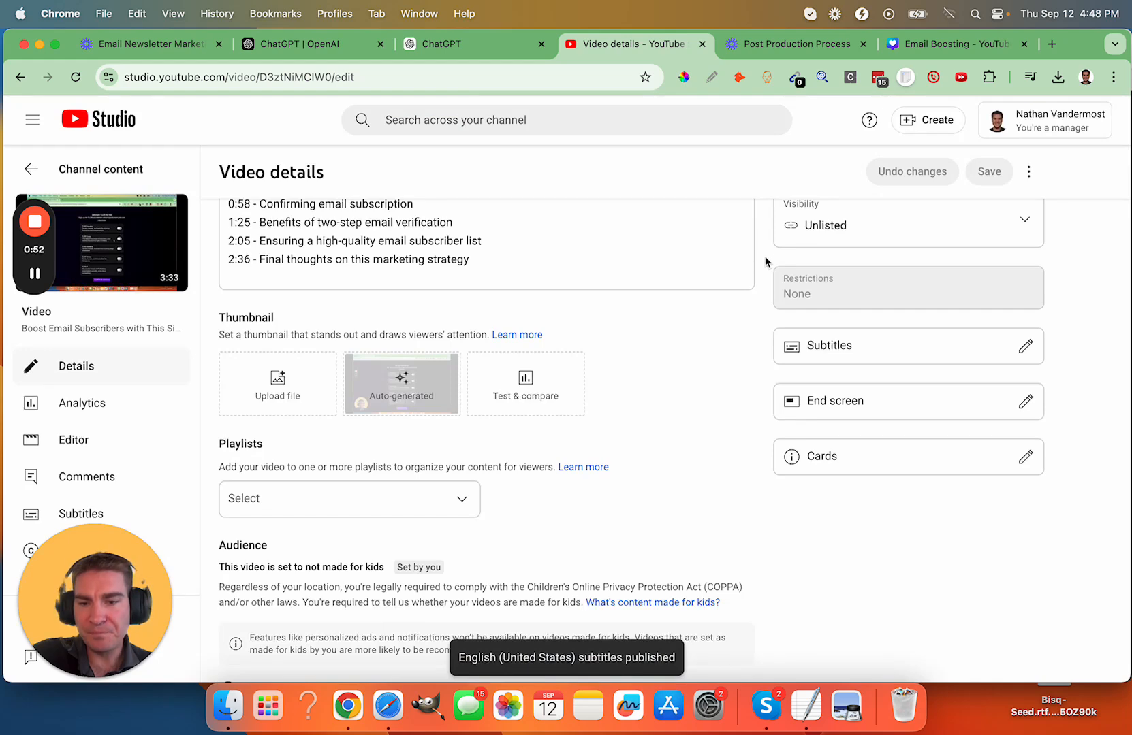
scroll(765, 262, "up", 1)
scroll(764, 262, "up", 2)
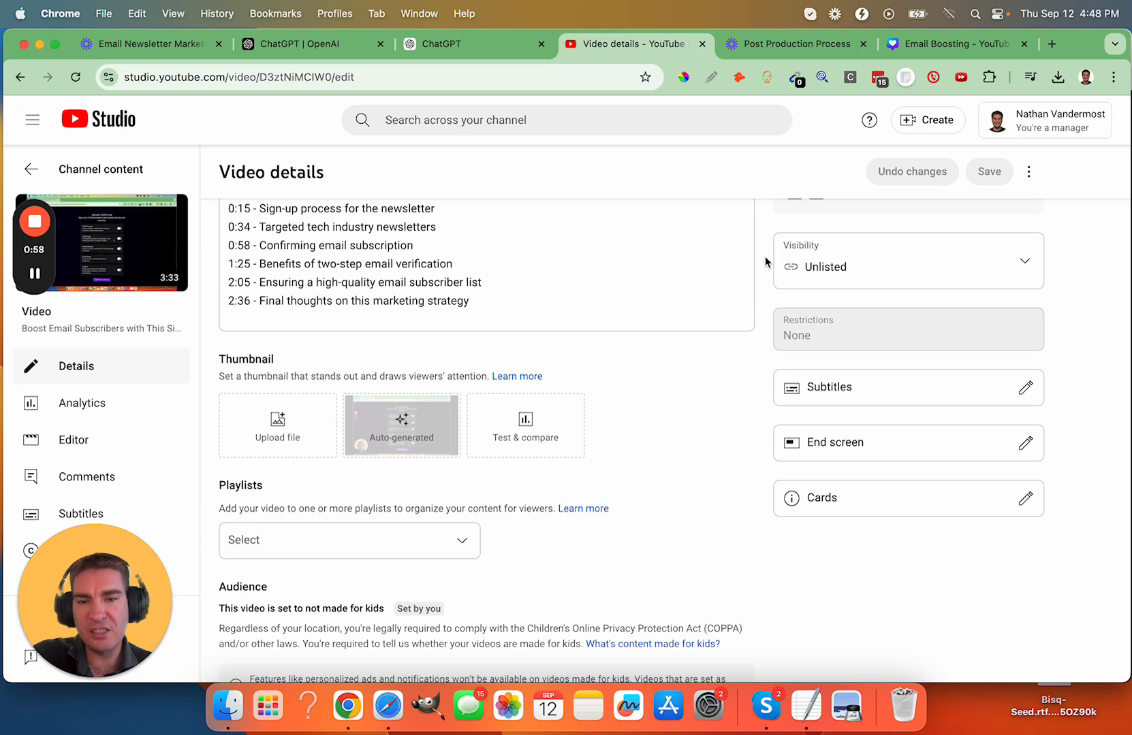
scroll(766, 261, "up", 1)
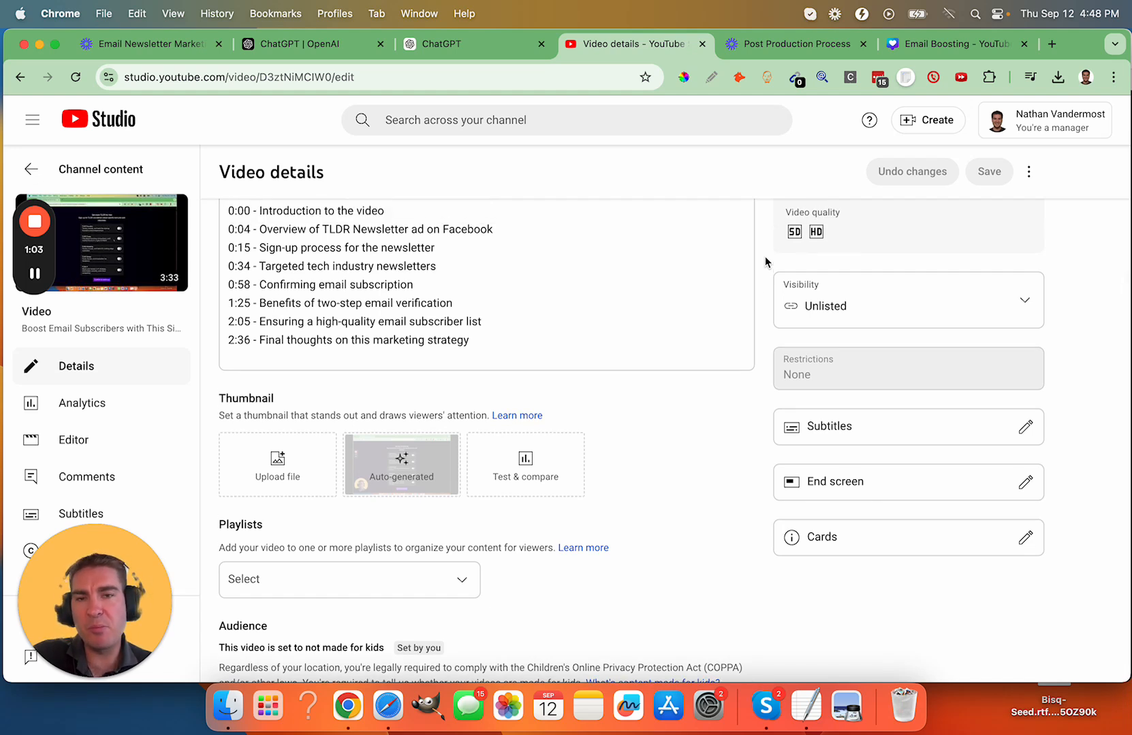
scroll(766, 261, "up", 1)
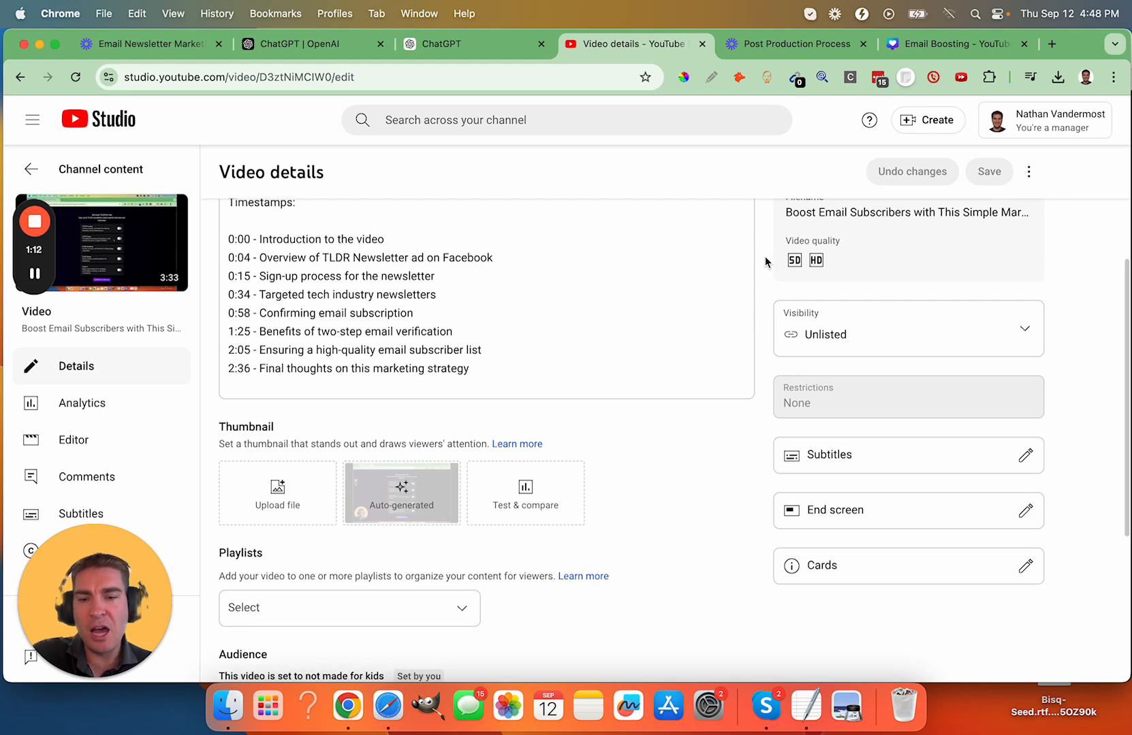
scroll(765, 261, "up", 2)
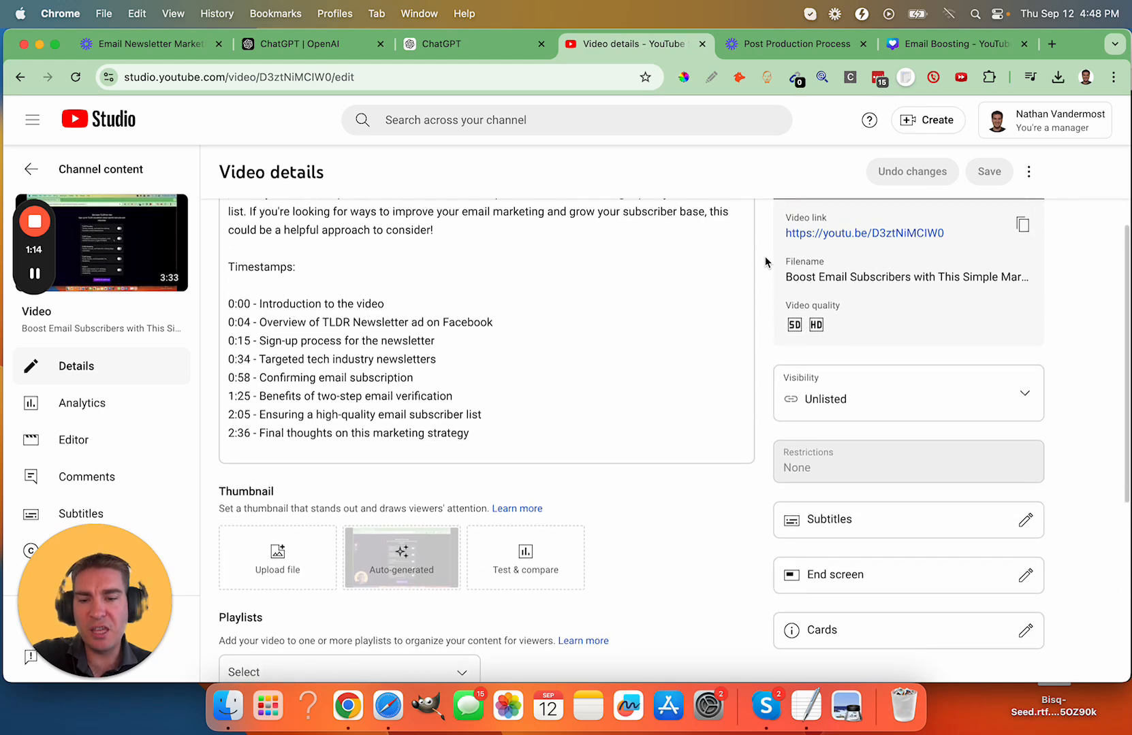
scroll(764, 262, "up", 3)
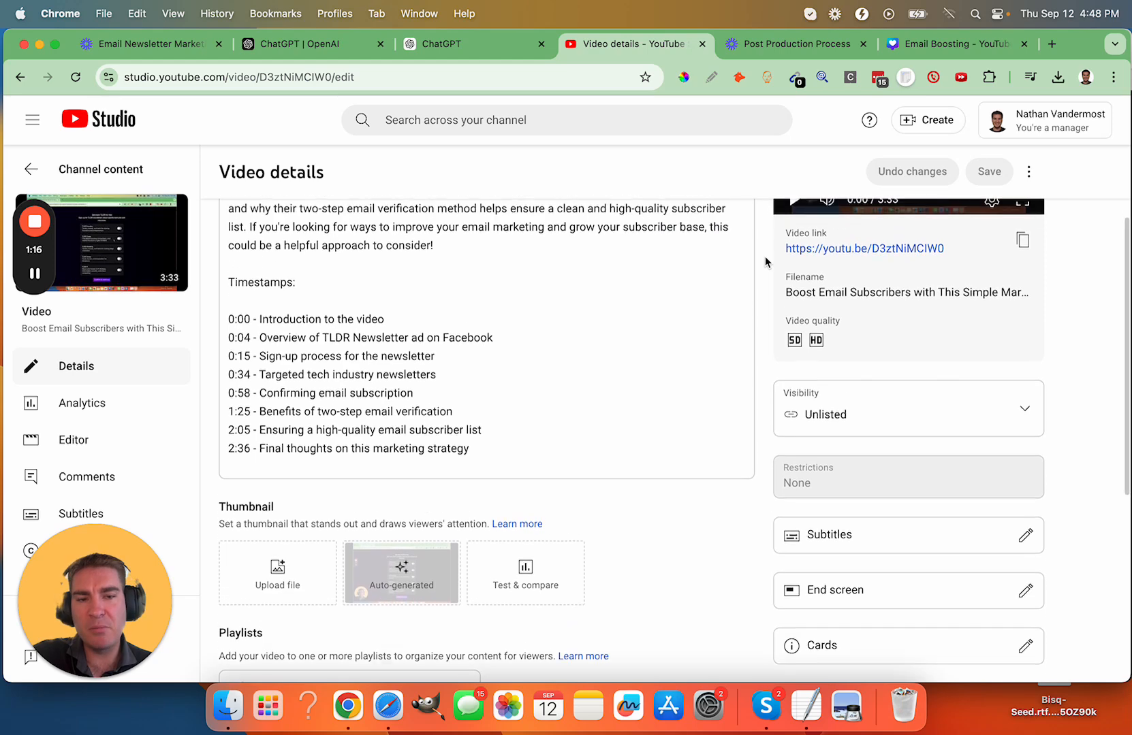